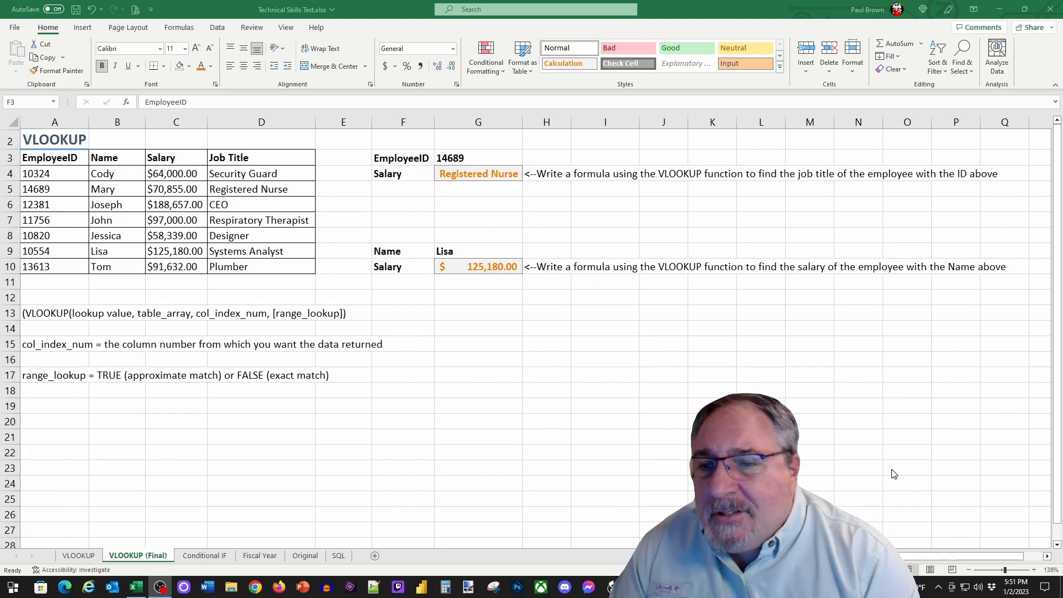
# Step: Highlight the EmployeeID lookup value in cell G3 with a yellow fill
pyautogui.click(545, 175)
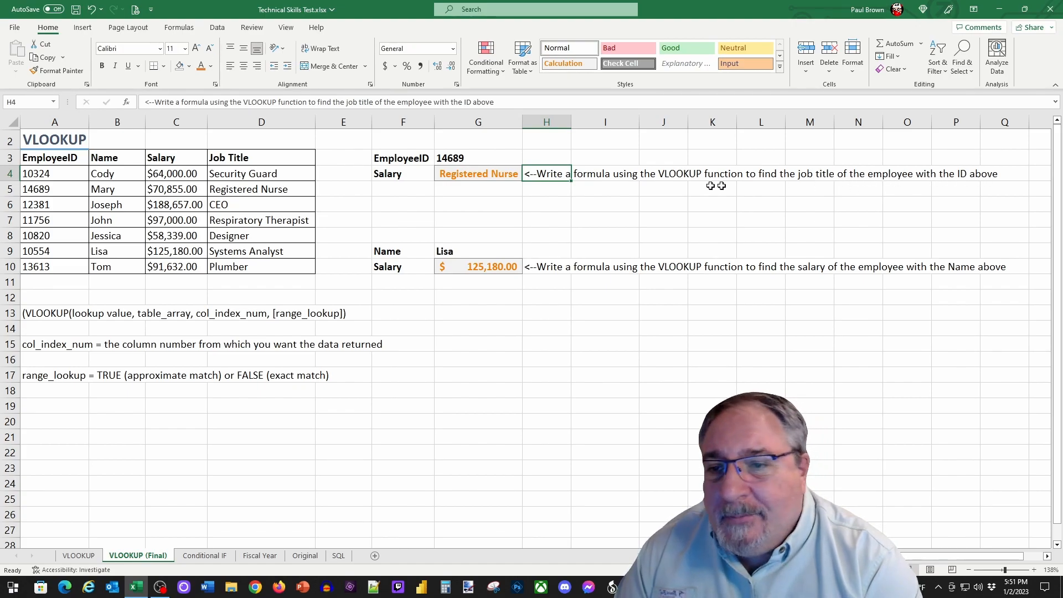
pyautogui.click(391, 159)
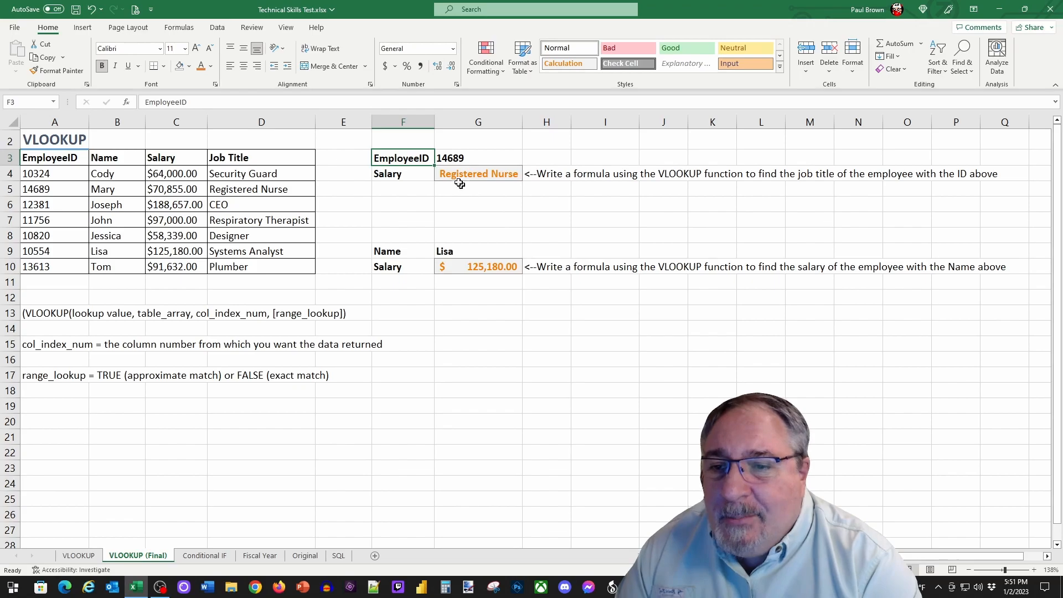
pyautogui.click(450, 156)
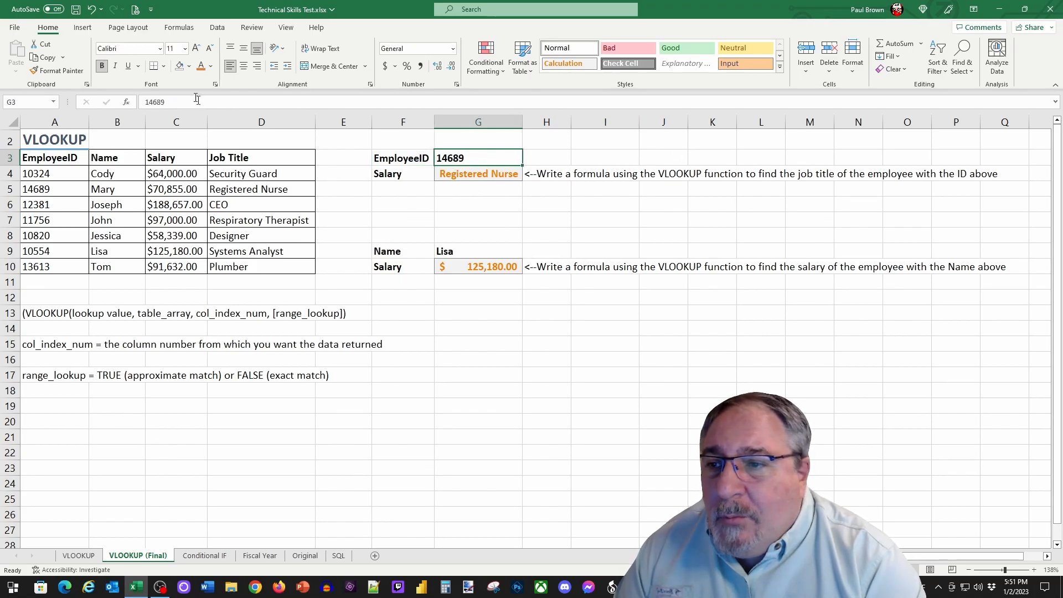
pyautogui.click(188, 66)
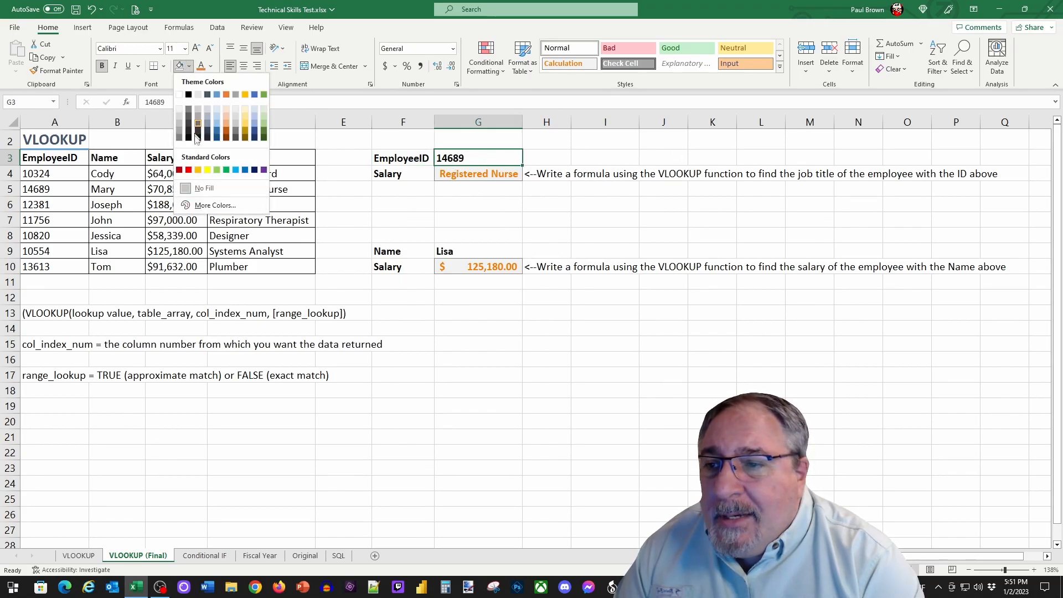
pyautogui.click(207, 169)
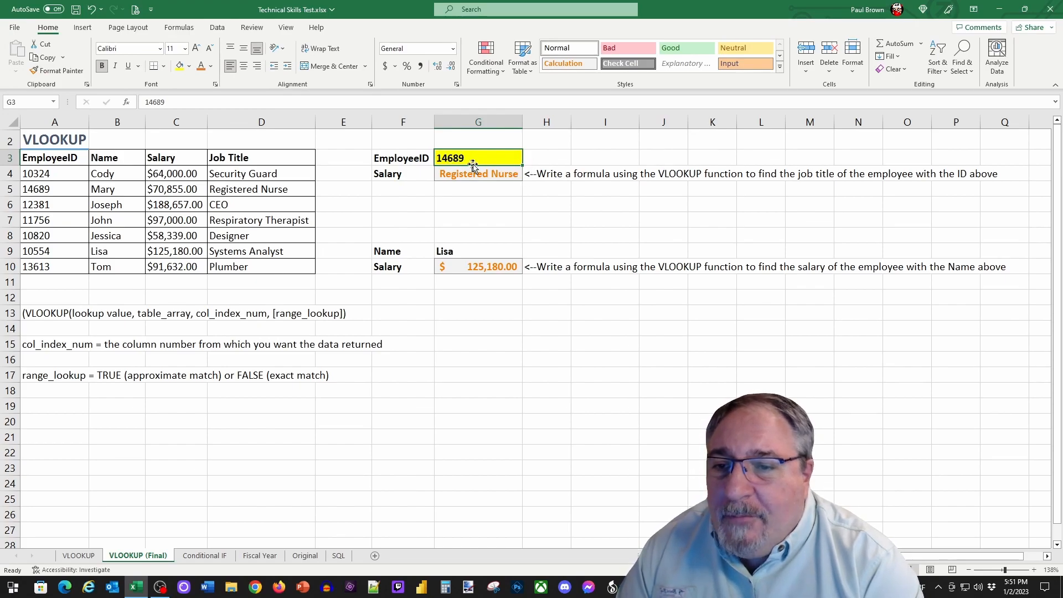
# Step: Highlight the matching EmployeeID in A5 and its job title in D5 with the same yellow fill
pyautogui.click(39, 188)
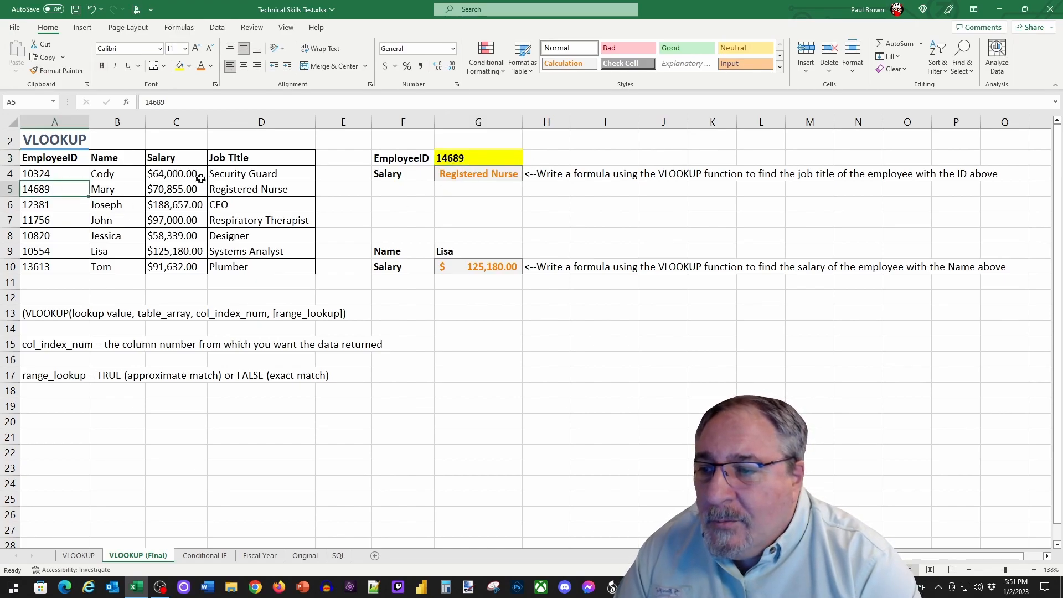
pyautogui.click(178, 67)
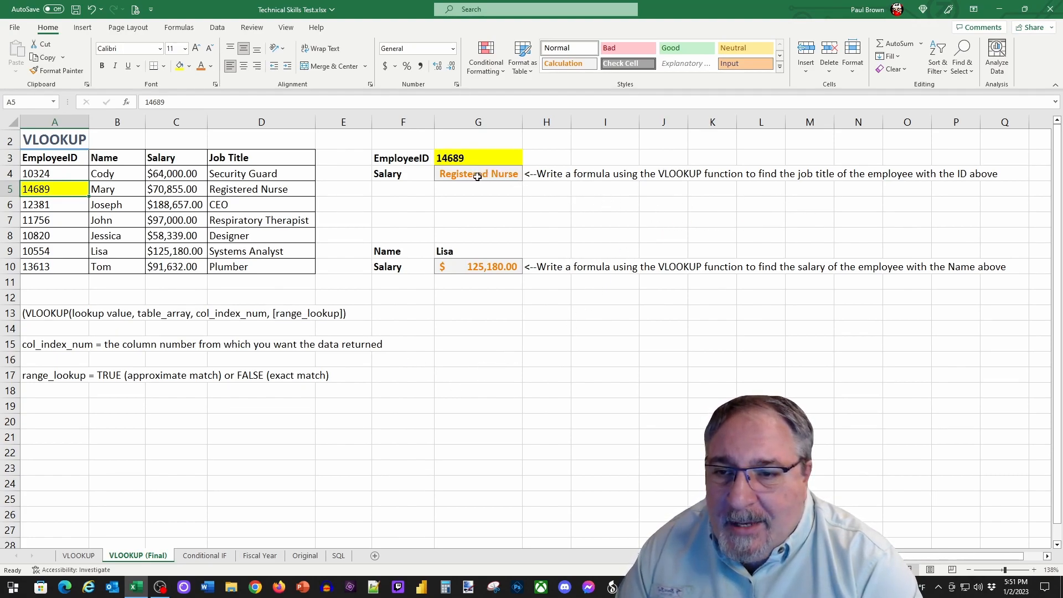
pyautogui.click(236, 190)
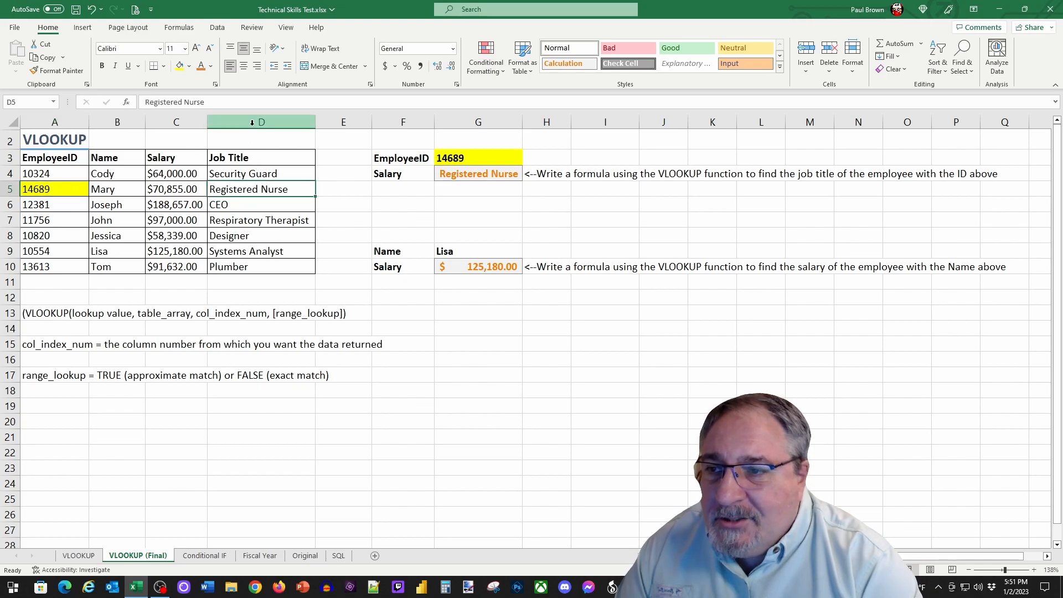
pyautogui.click(178, 67)
pyautogui.rightClick(645, 267)
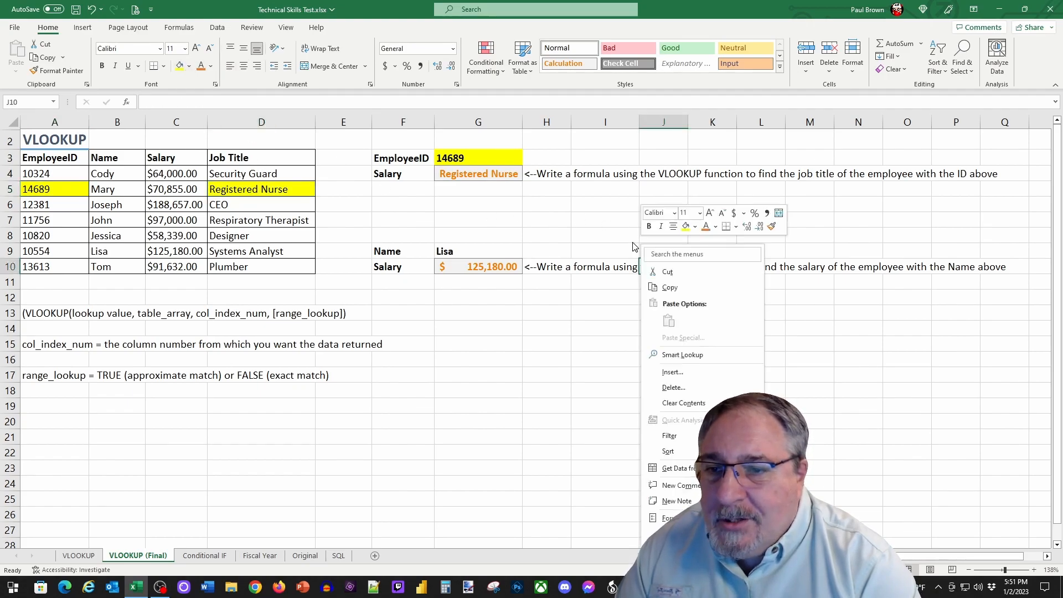
pyautogui.click(536, 337)
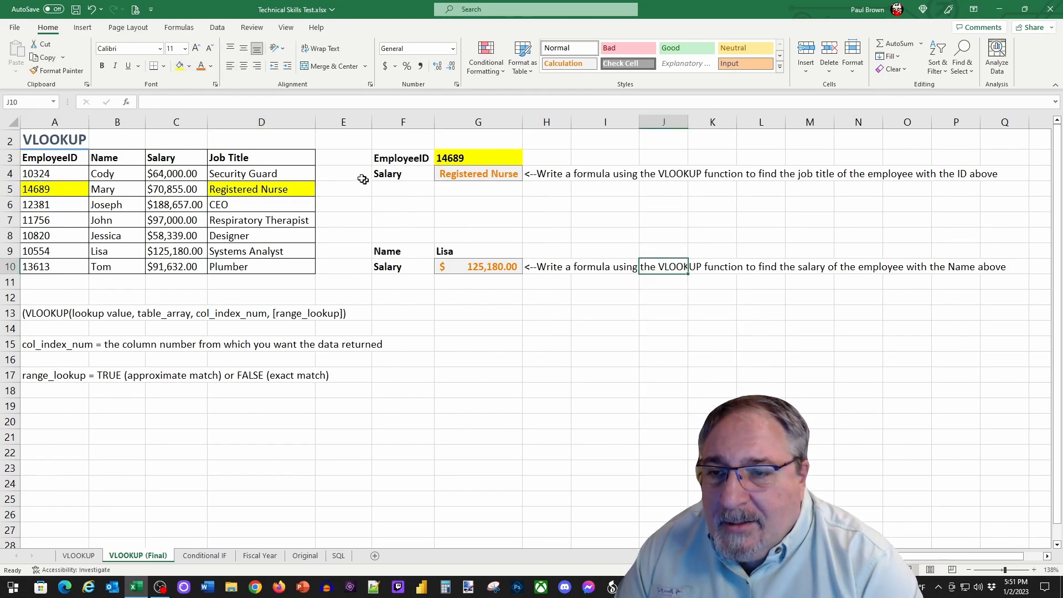
pyautogui.click(331, 186)
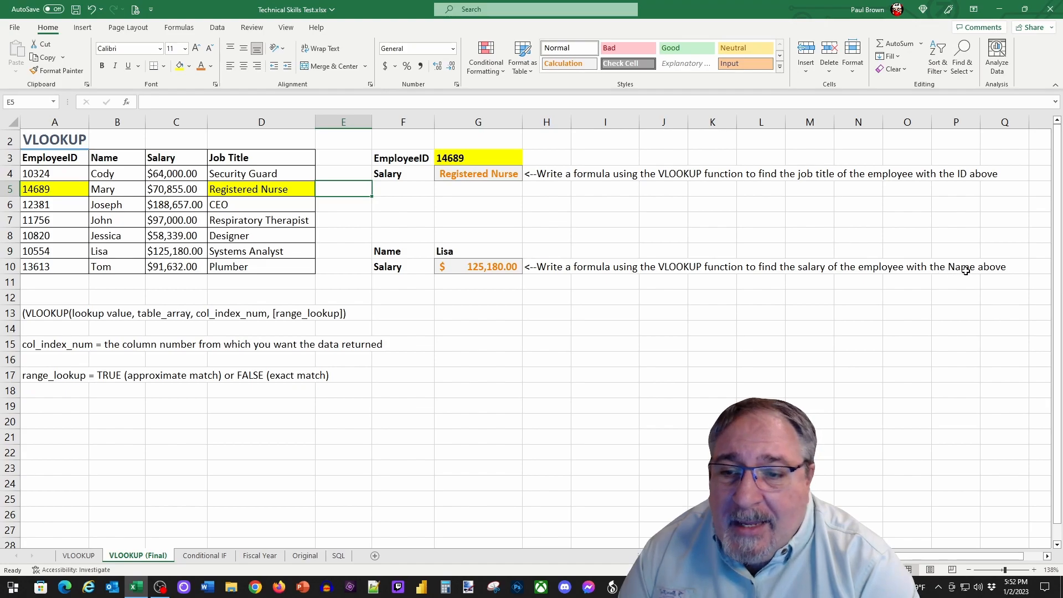
# Step: Highlight the lookup name in G9, the matching name in B9 and that employee's salary in C9 in yellow
pyautogui.click(455, 252)
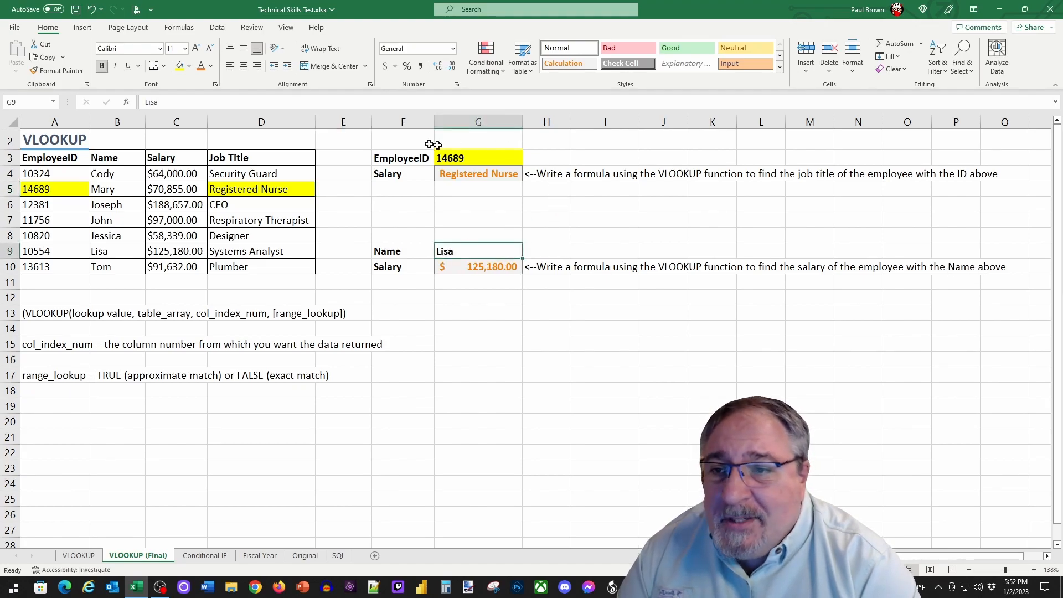
pyautogui.click(179, 65)
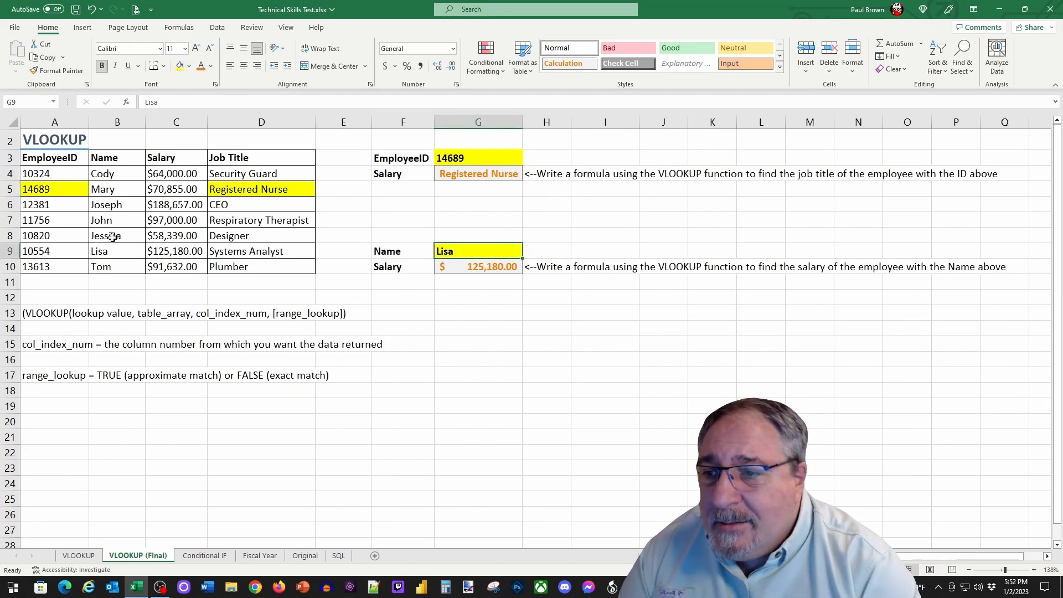
pyautogui.click(100, 251)
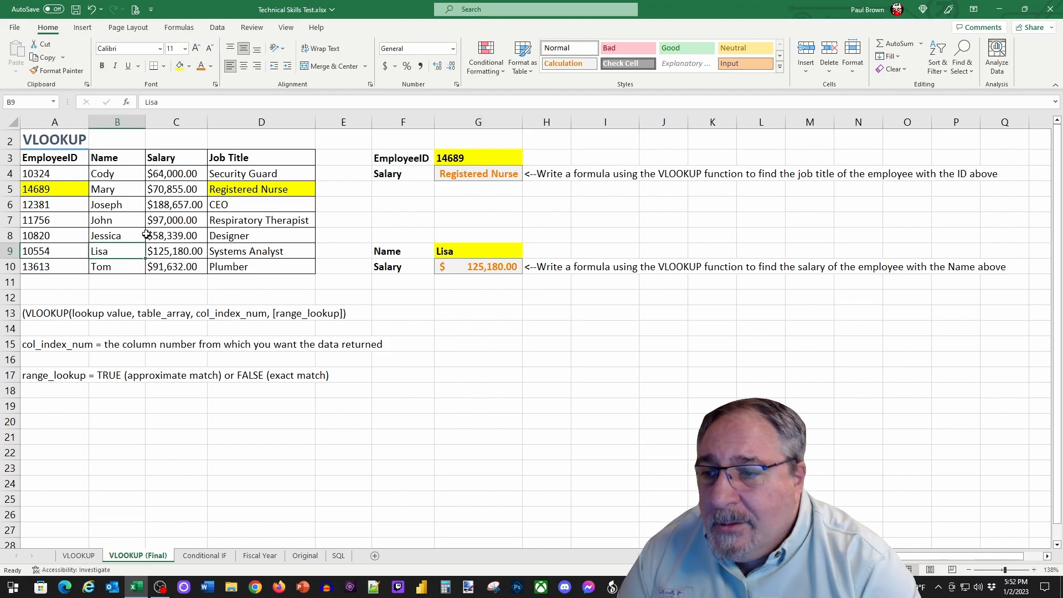
pyautogui.click(180, 65)
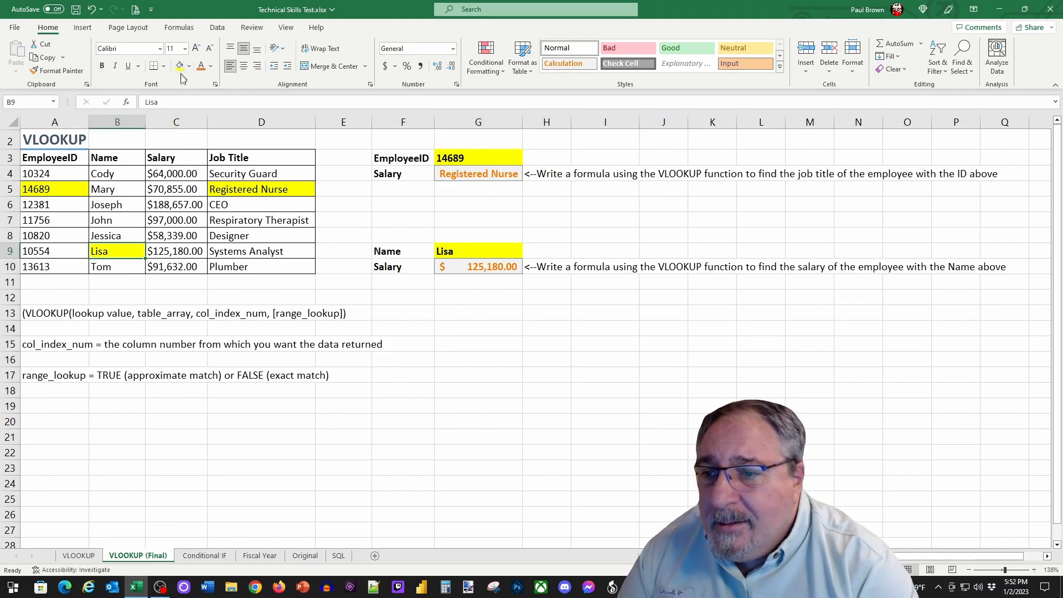
pyautogui.click(174, 255)
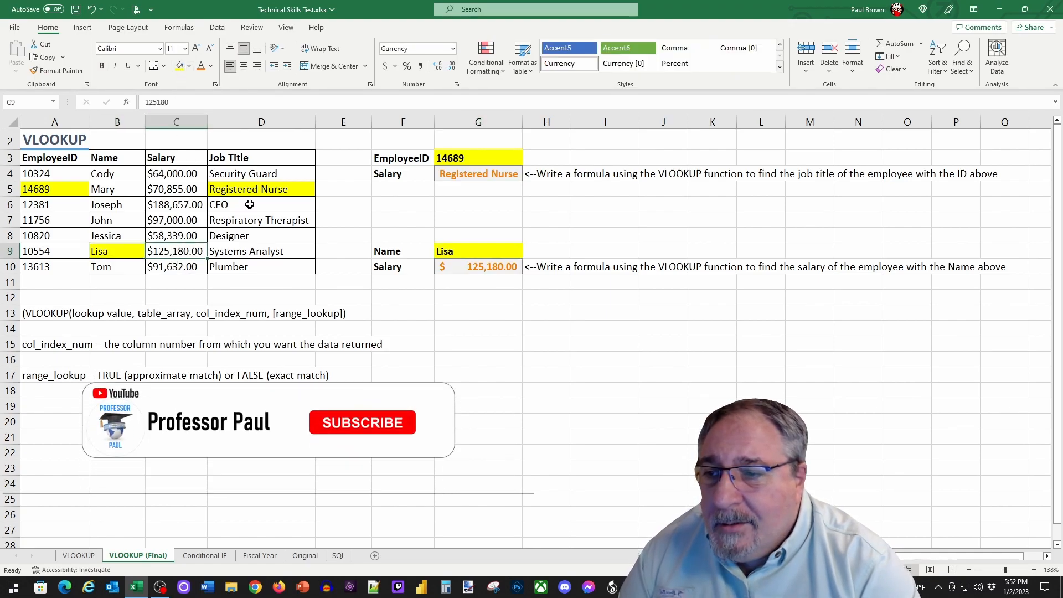
pyautogui.click(180, 65)
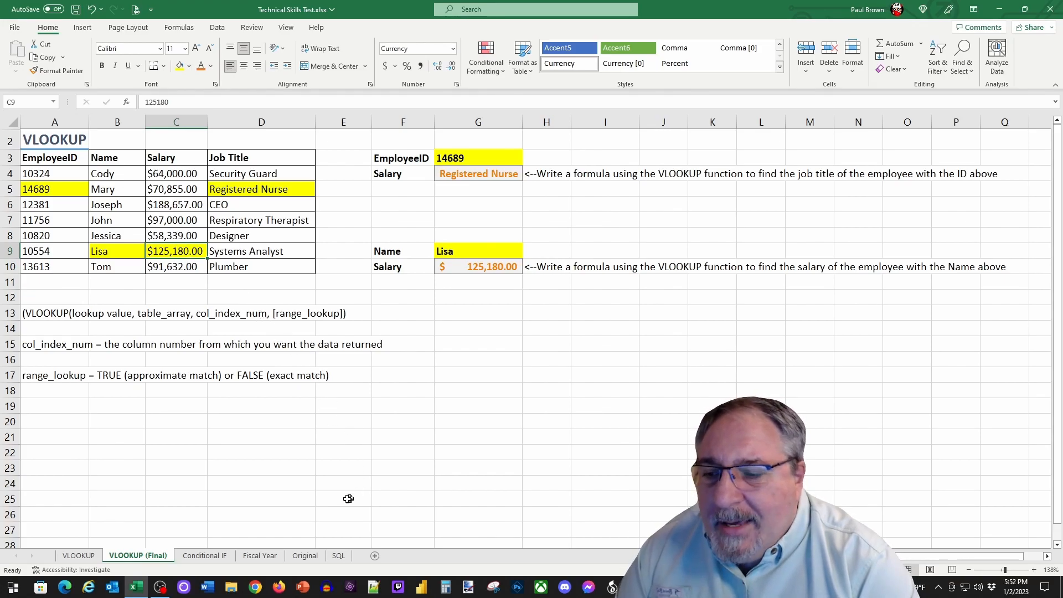
# Step: On the VLOOKUP sheet, begin a VLOOKUP formula in G4 with G3 as lookup value and A3:D10 as table array
pyautogui.click(73, 558)
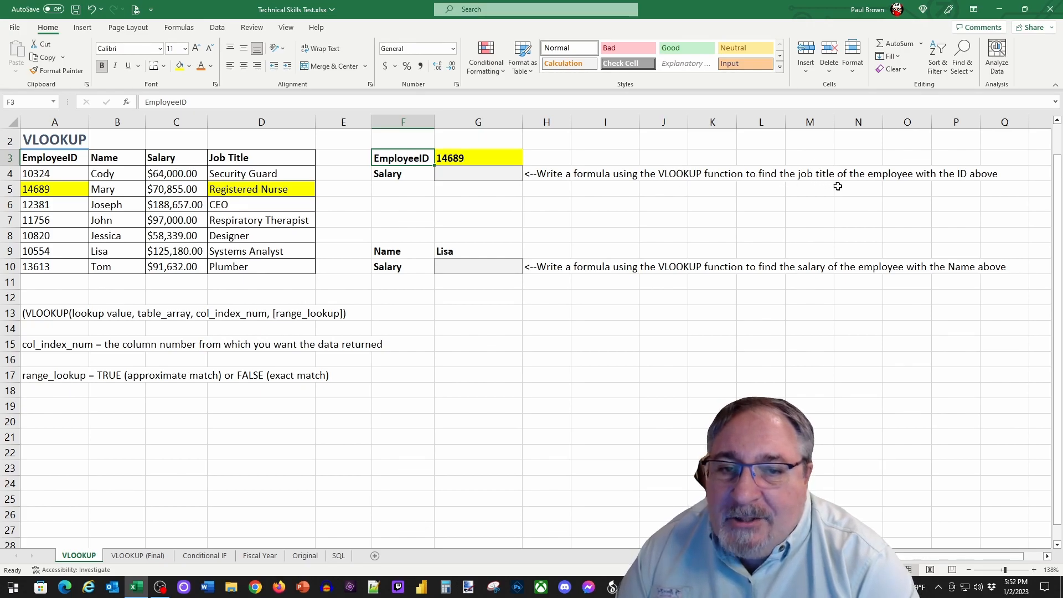
pyautogui.click(469, 164)
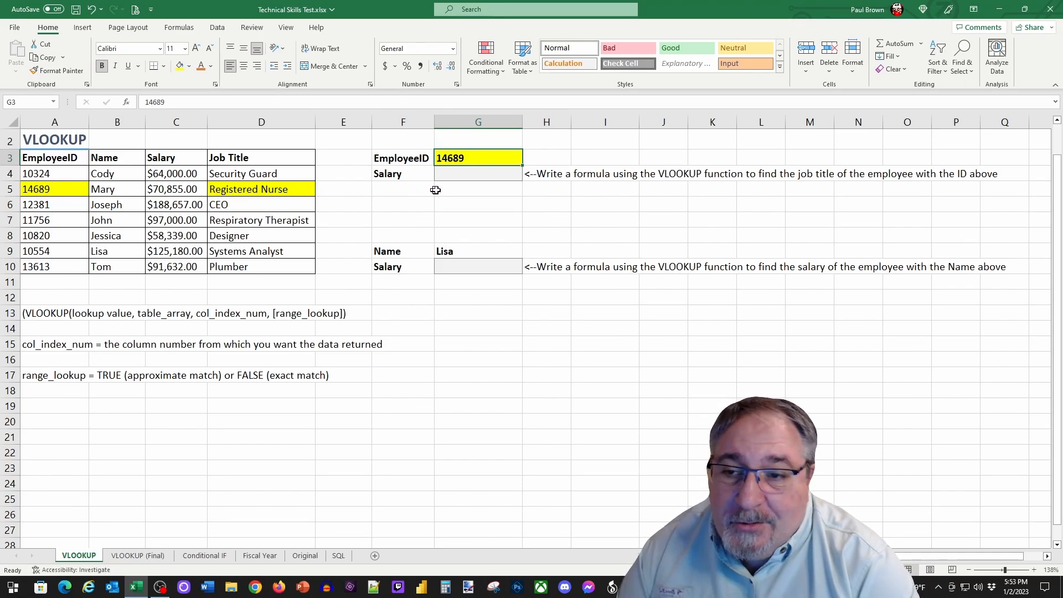
pyautogui.click(461, 181)
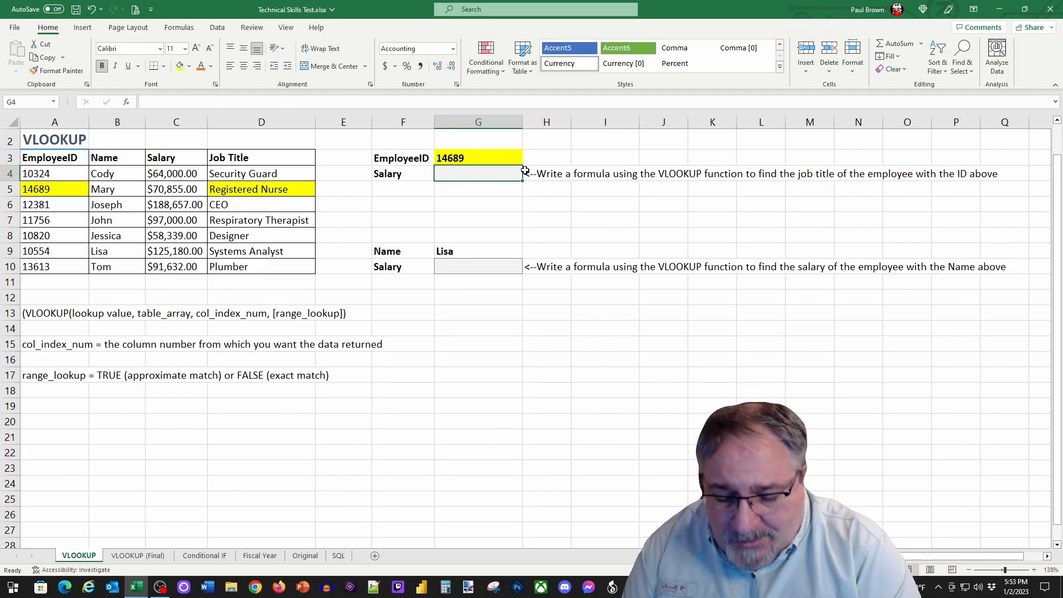
pyautogui.write('=')
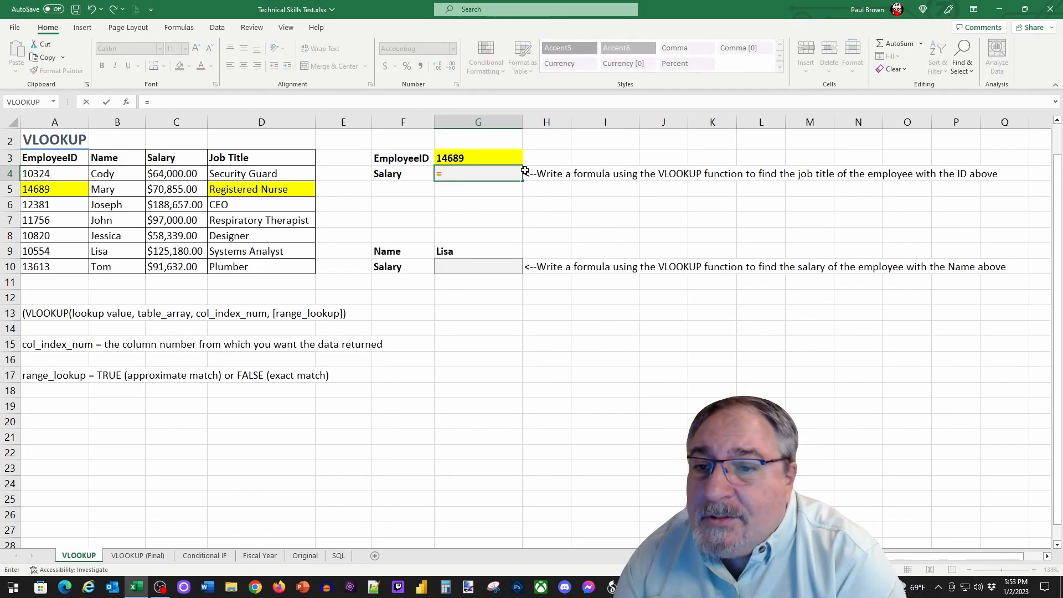
pyautogui.write('VLO')
pyautogui.press('Tab')
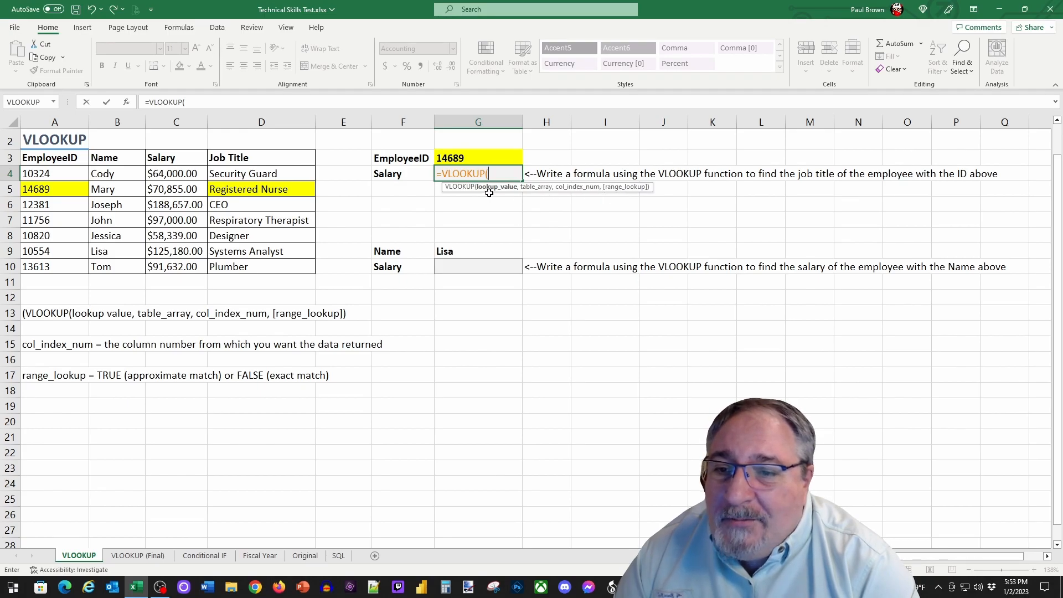
pyautogui.click(455, 156)
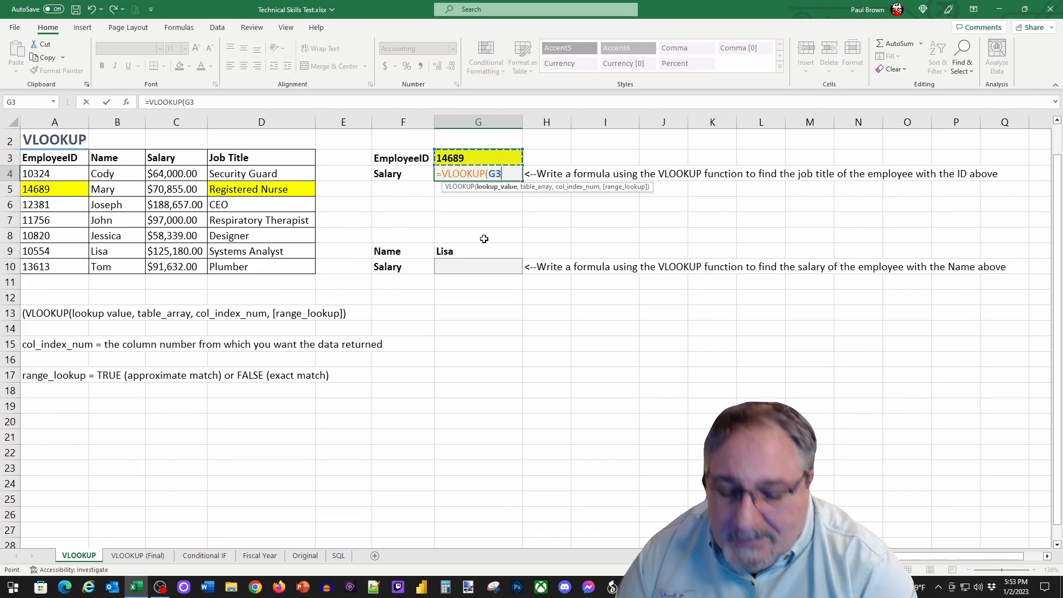
pyautogui.write(',')
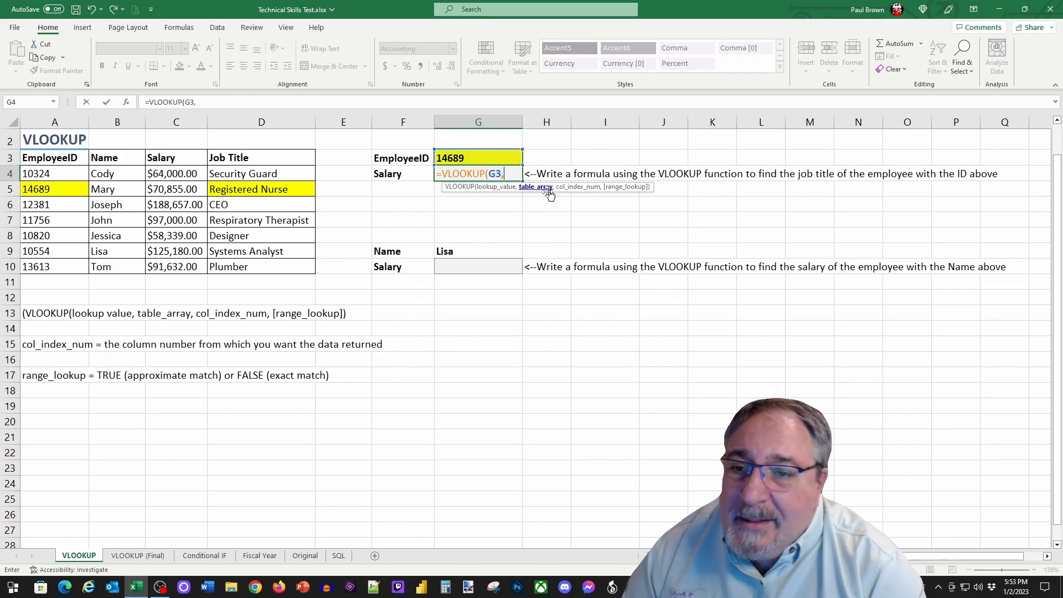
pyautogui.moveTo(30, 161); pyautogui.dragTo(285, 264)
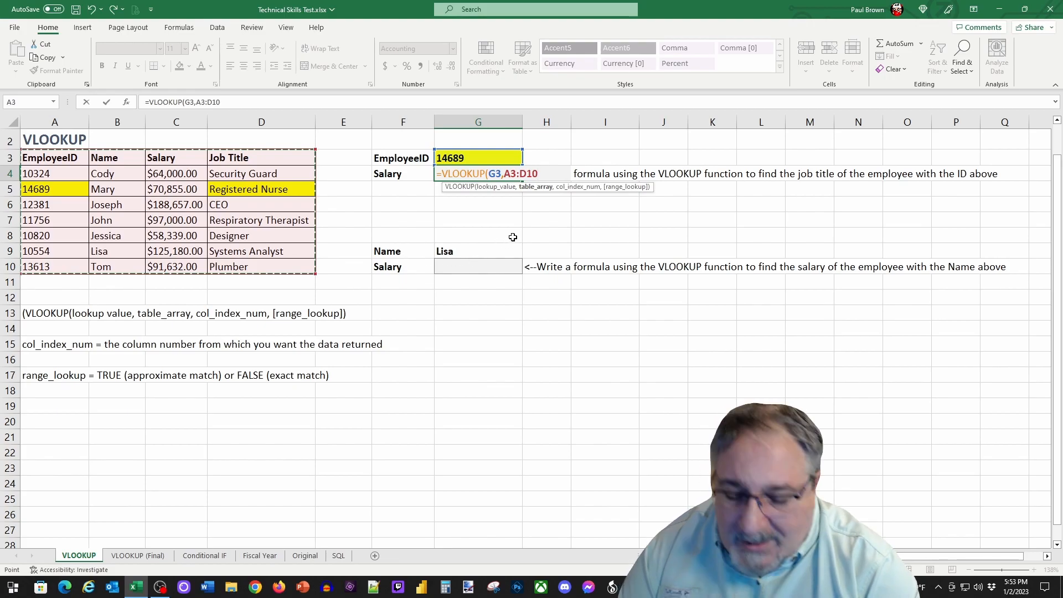
pyautogui.write(',')
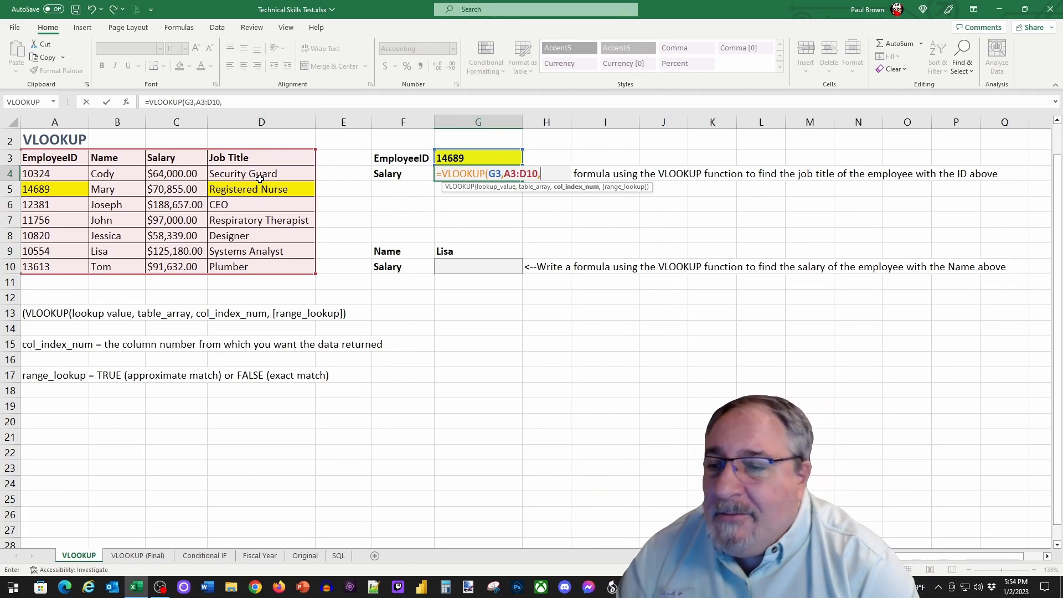
# Step: Complete the VLOOKUP formula in G4 with column index 4 and False for an exact match
pyautogui.scroll(1, 259, 179)
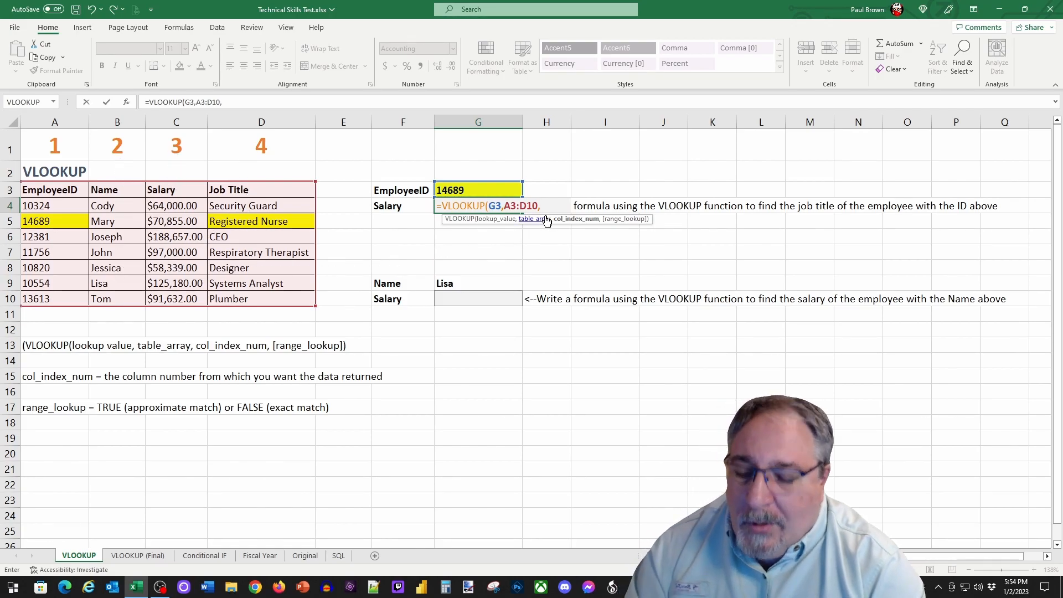
pyautogui.write('4')
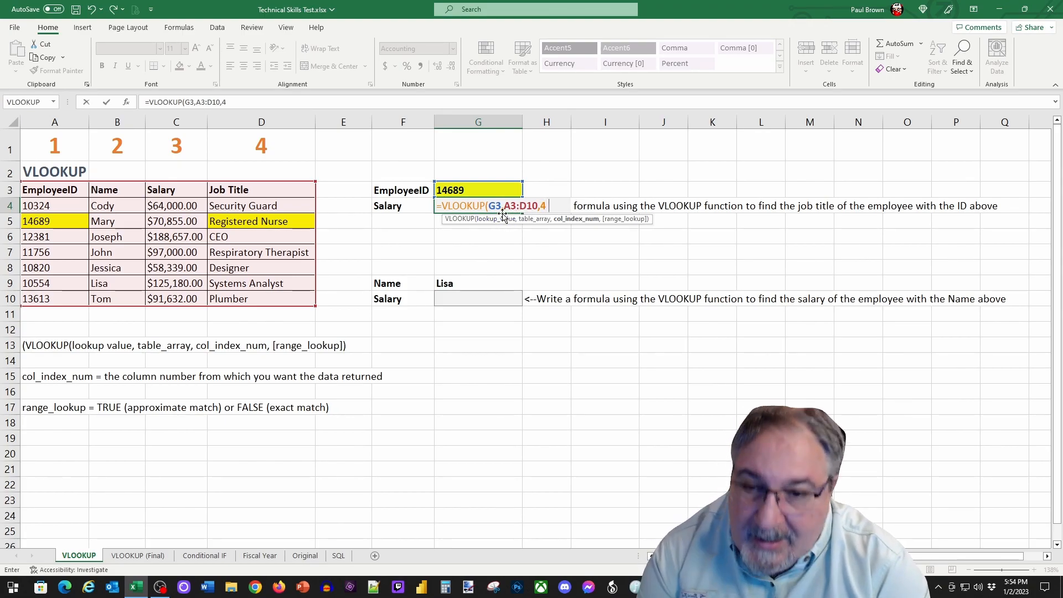
pyautogui.write(',')
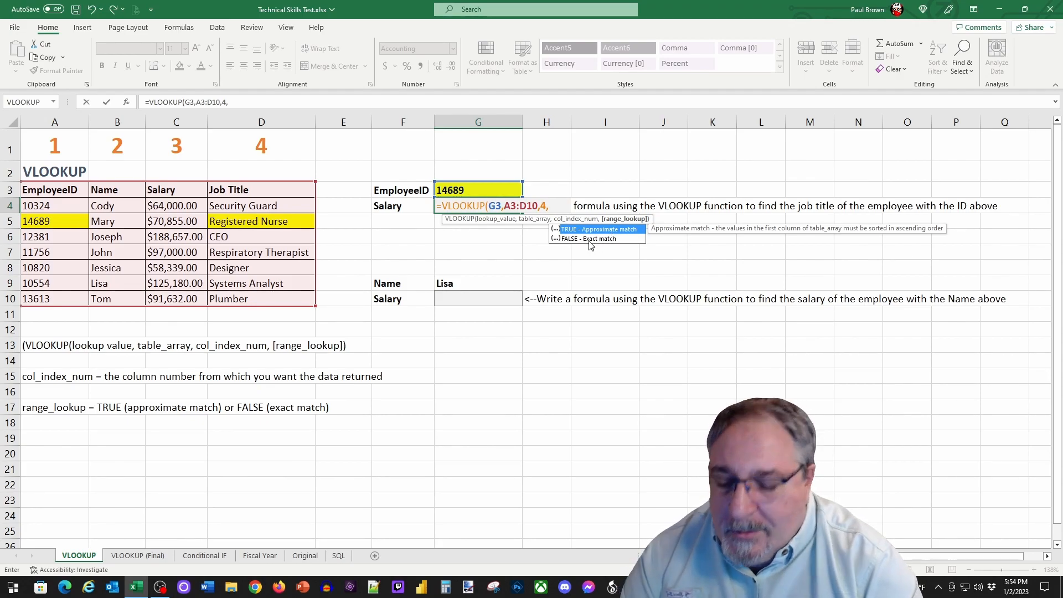
pyautogui.write('F')
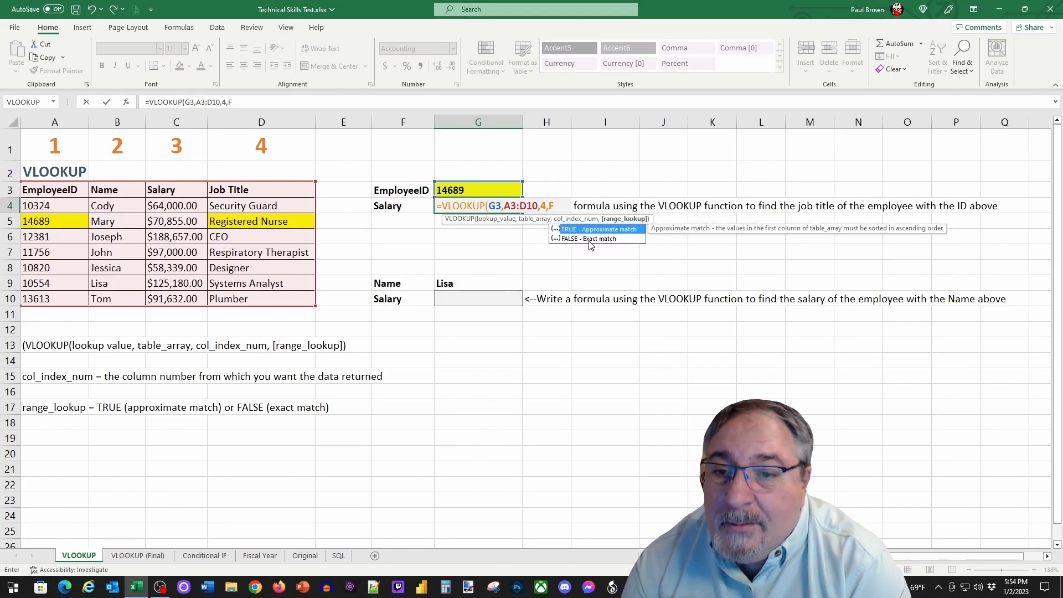
pyautogui.write('alse)')
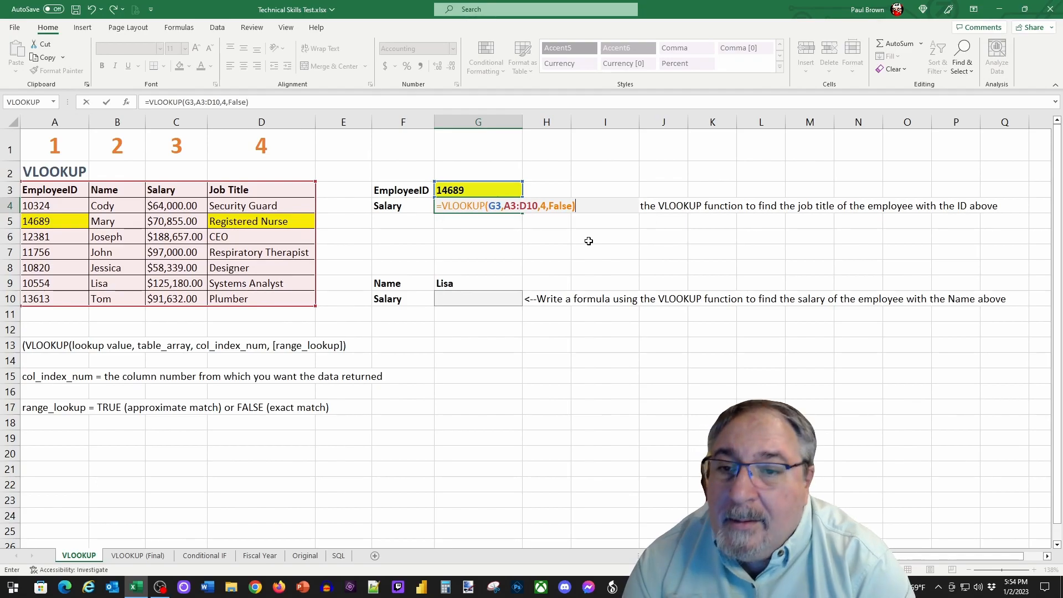
pyautogui.press('Return')
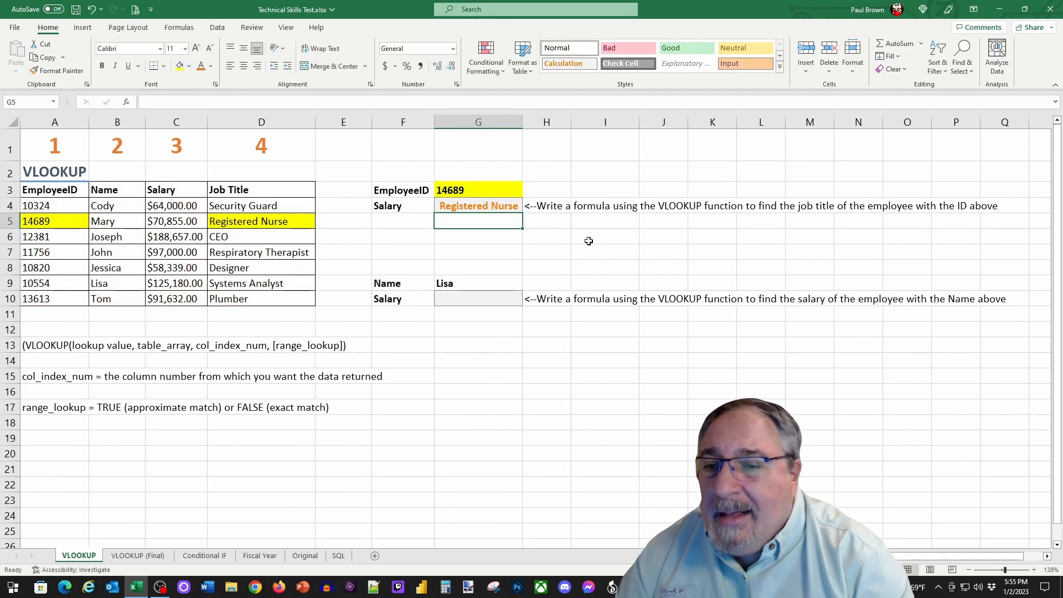
# Step: Review the formula in G4 and replace the EmployeeID in G3 with the one listed in A10
pyautogui.click(479, 207)
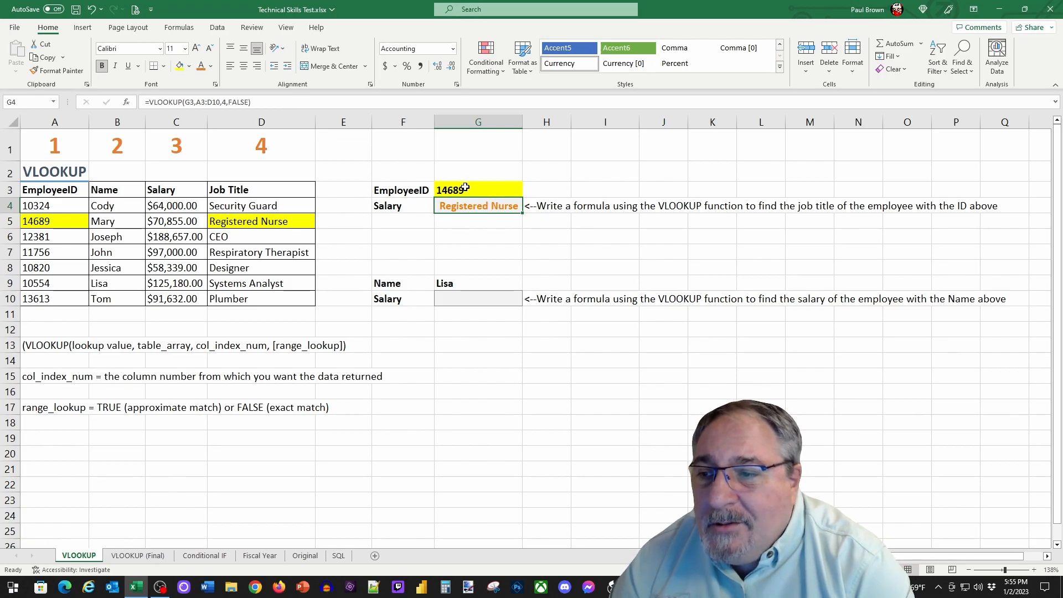
pyautogui.click(465, 187)
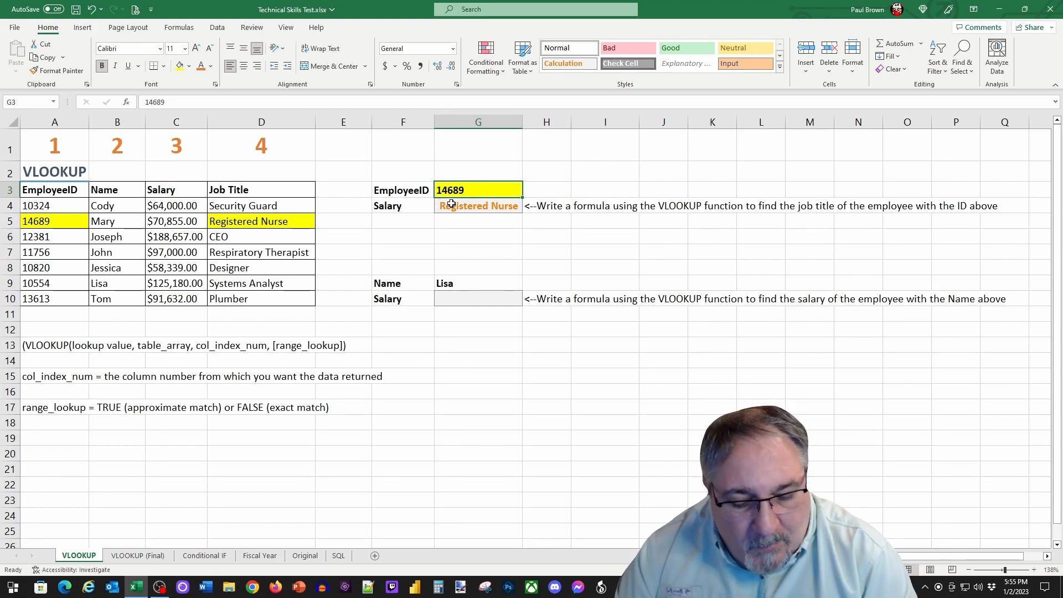
pyautogui.write('13613')
pyautogui.press('Return')
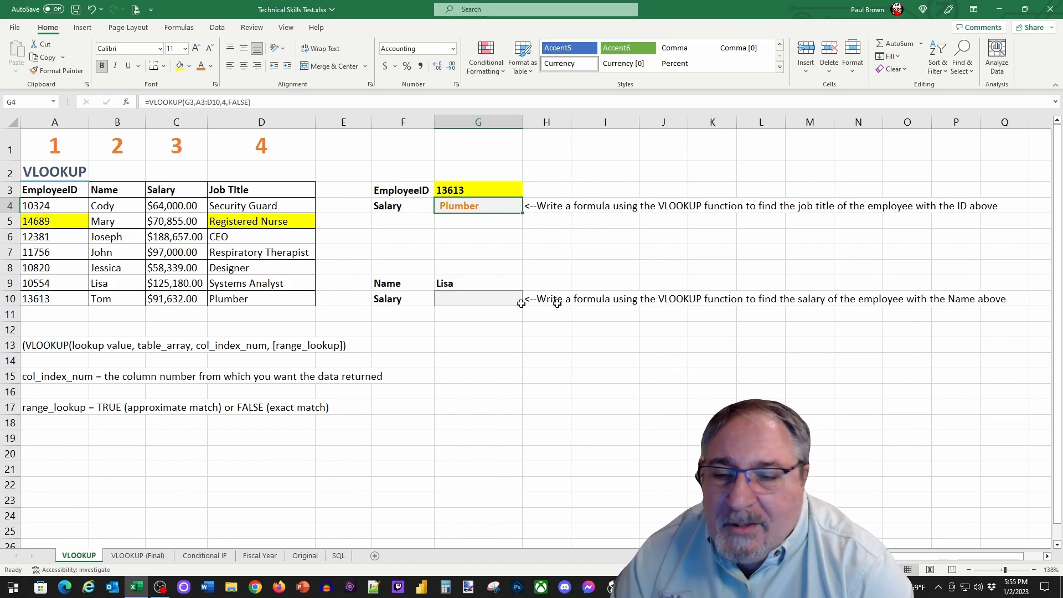
# Step: Fill the lookup name in G9, that employee's salary in C9 and the matching name in B9 with yellow
pyautogui.click(474, 282)
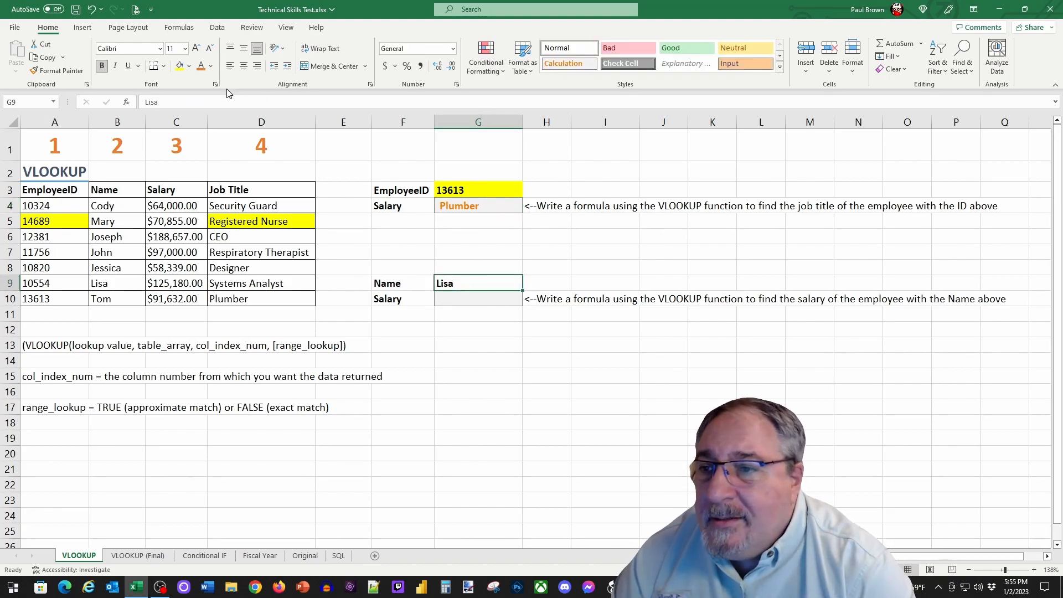
pyautogui.click(180, 66)
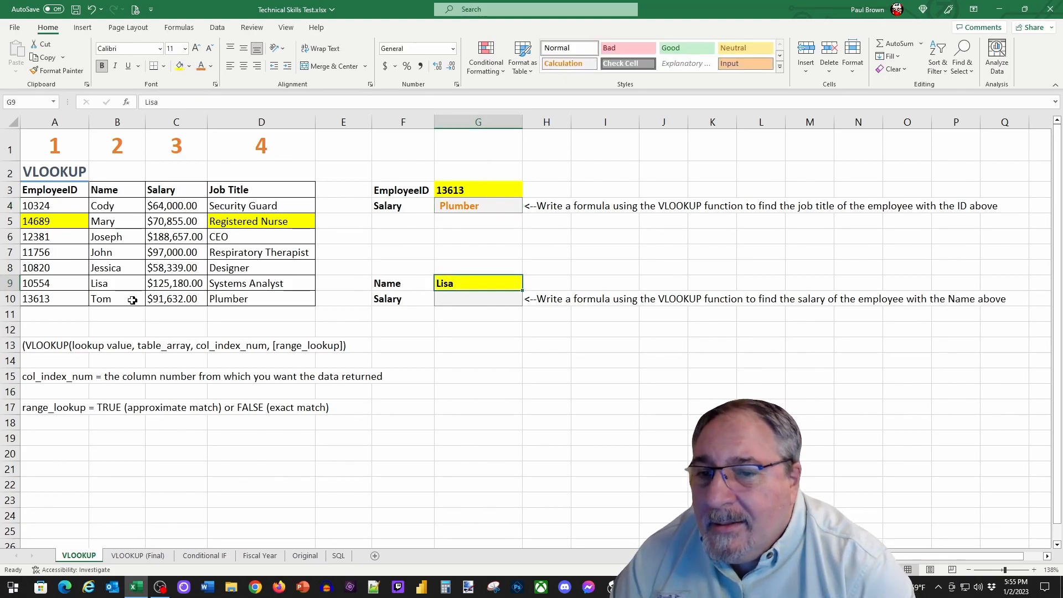
pyautogui.click(115, 284)
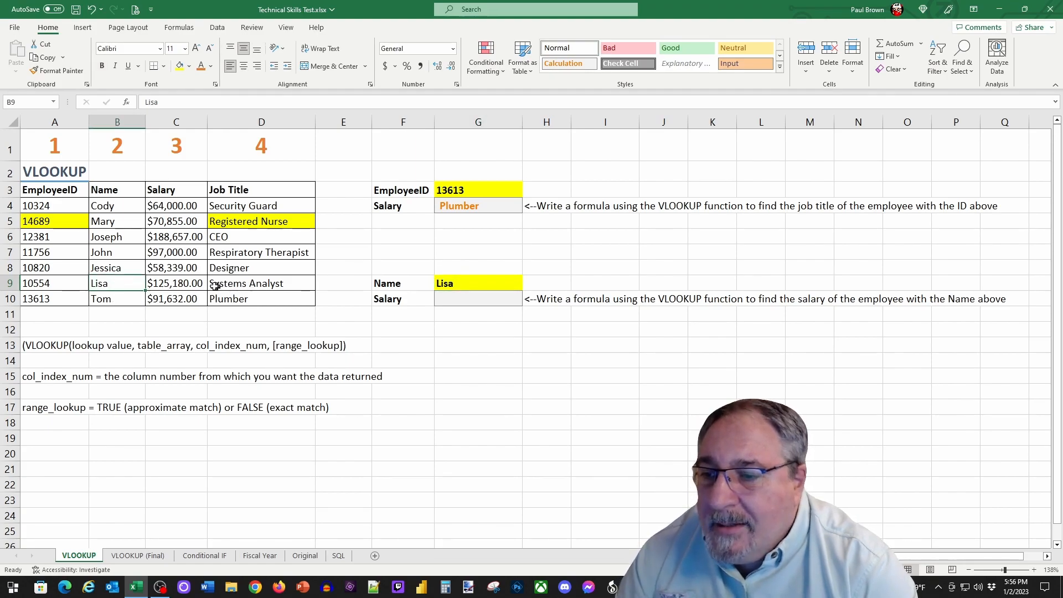
pyautogui.click(176, 285)
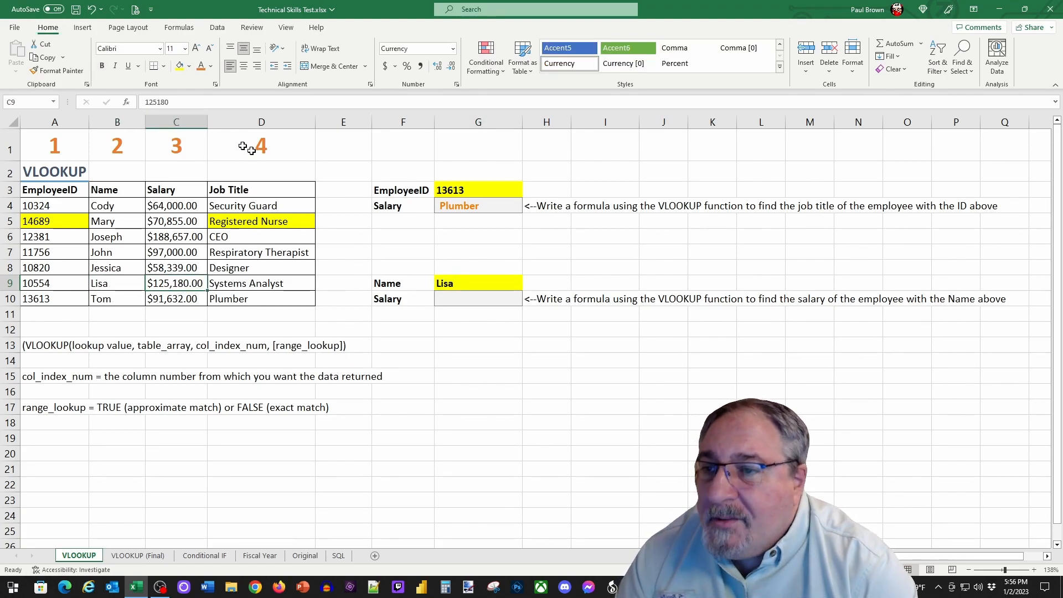
pyautogui.click(180, 66)
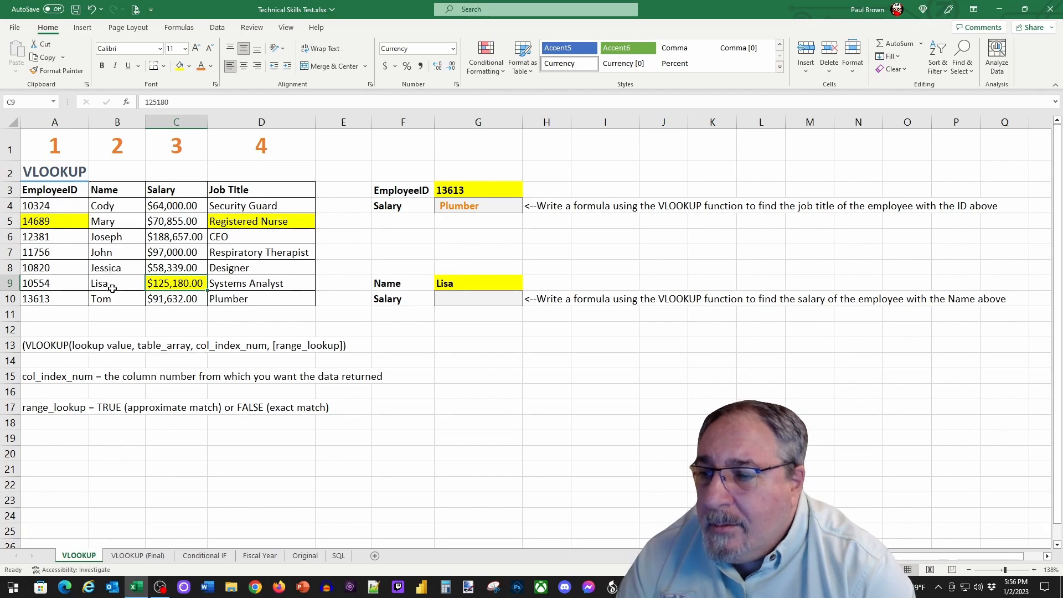
pyautogui.click(110, 285)
pyautogui.click(180, 66)
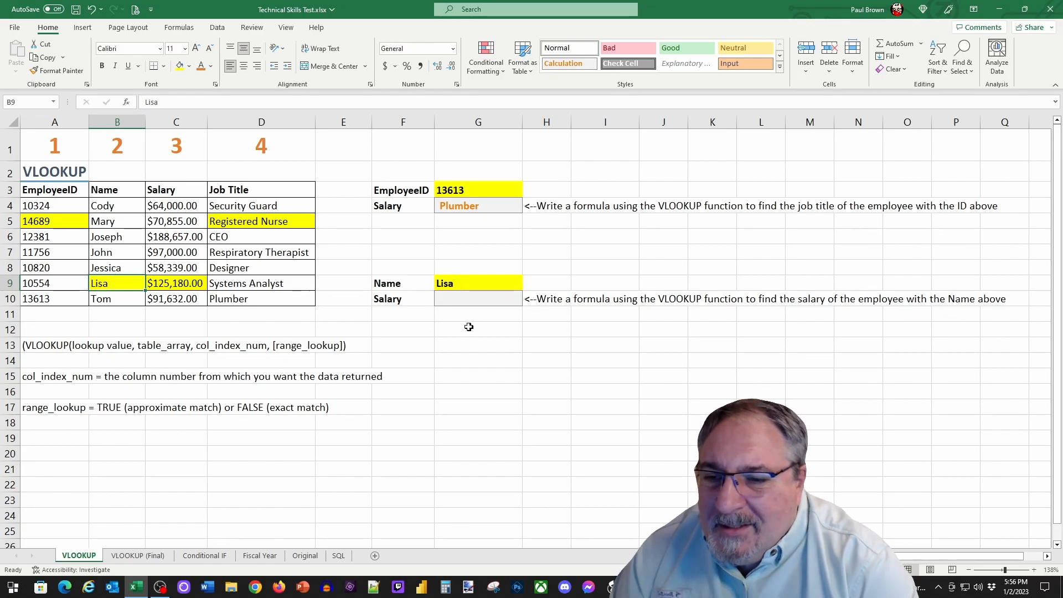
pyautogui.click(452, 301)
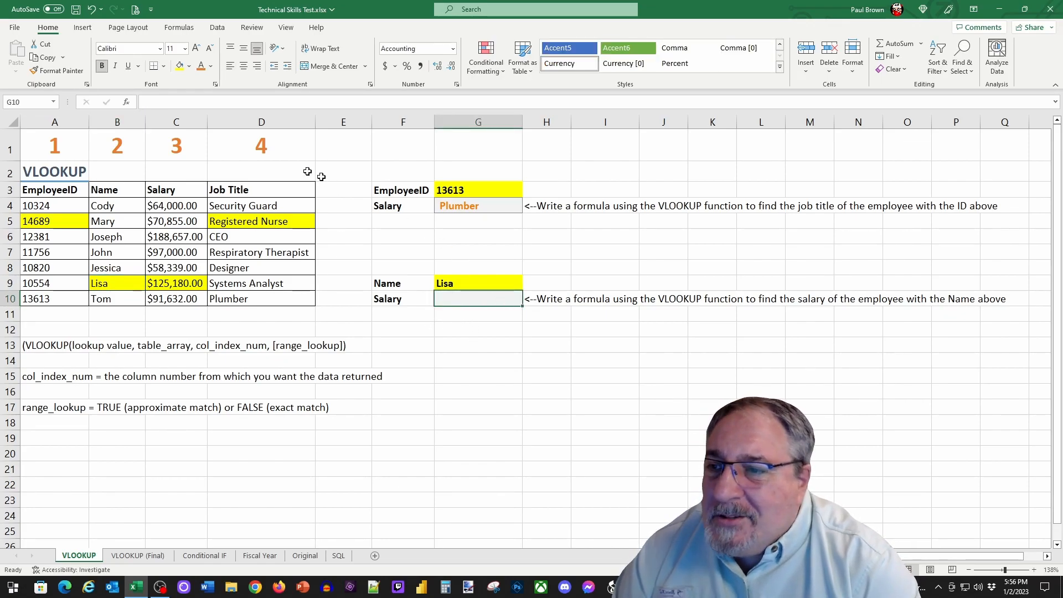
pyautogui.click(129, 102)
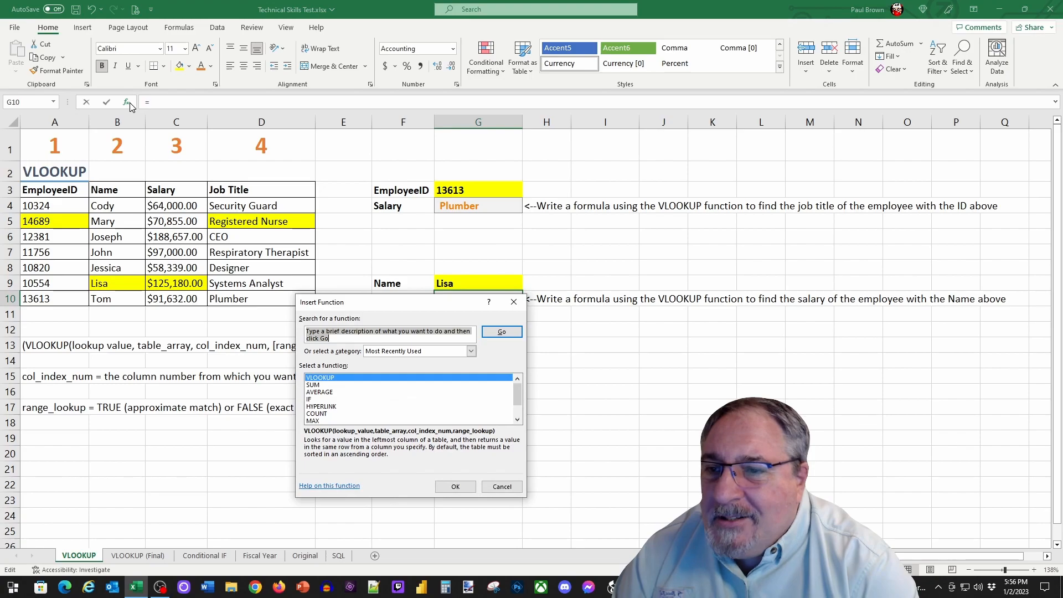
pyautogui.moveTo(406, 308); pyautogui.dragTo(367, 80)
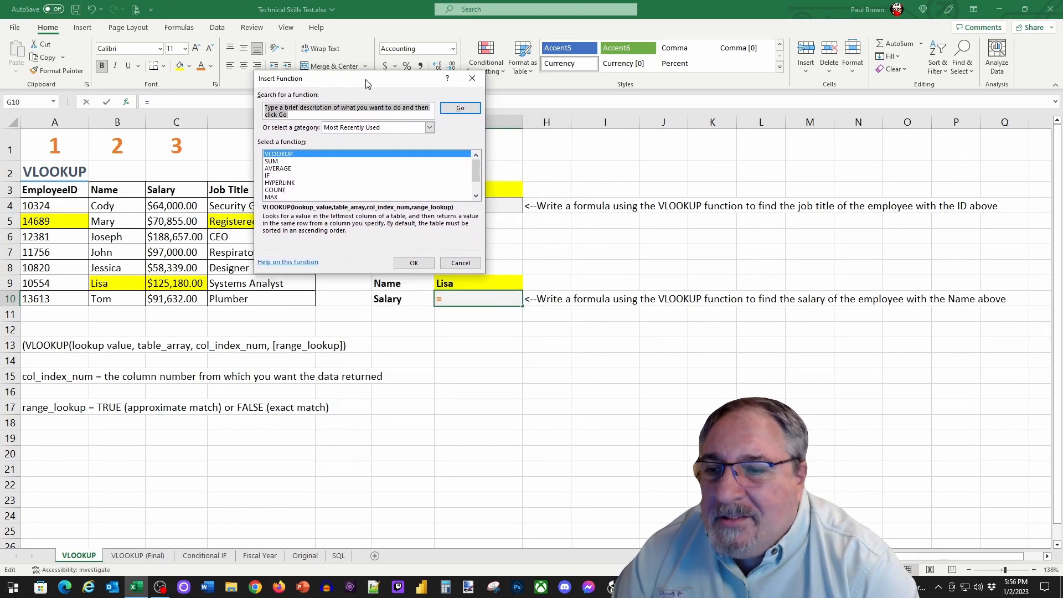
pyautogui.doubleClick(302, 149)
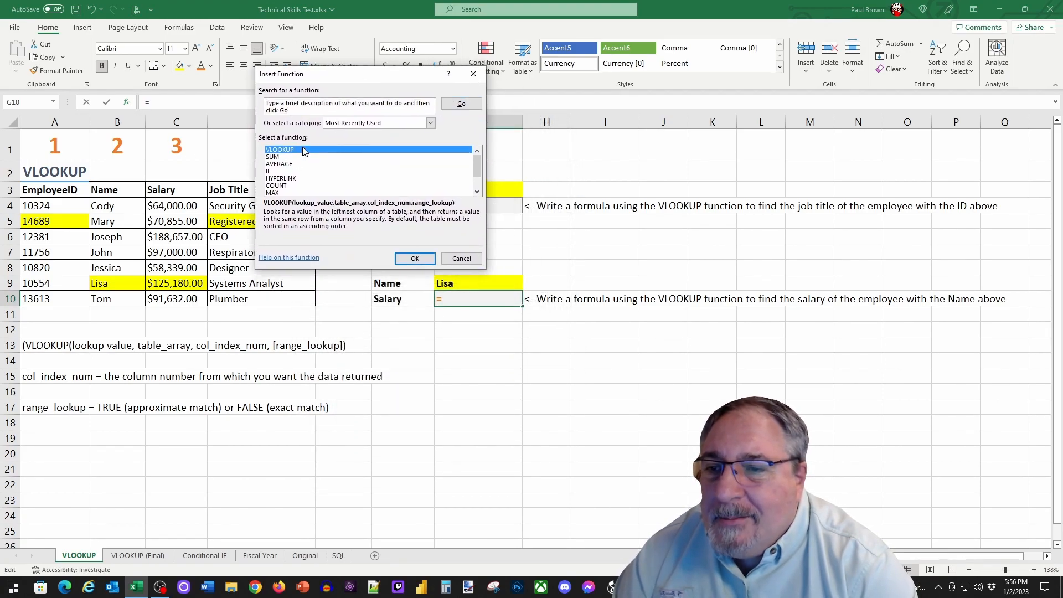
pyautogui.moveTo(427, 88); pyautogui.dragTo(804, 96)
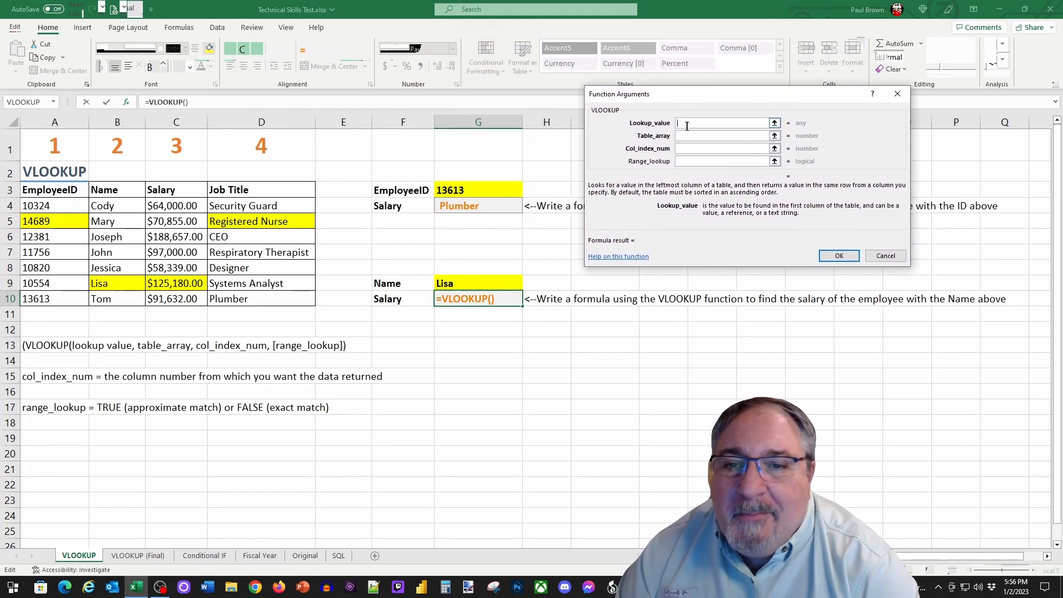
pyautogui.click(442, 284)
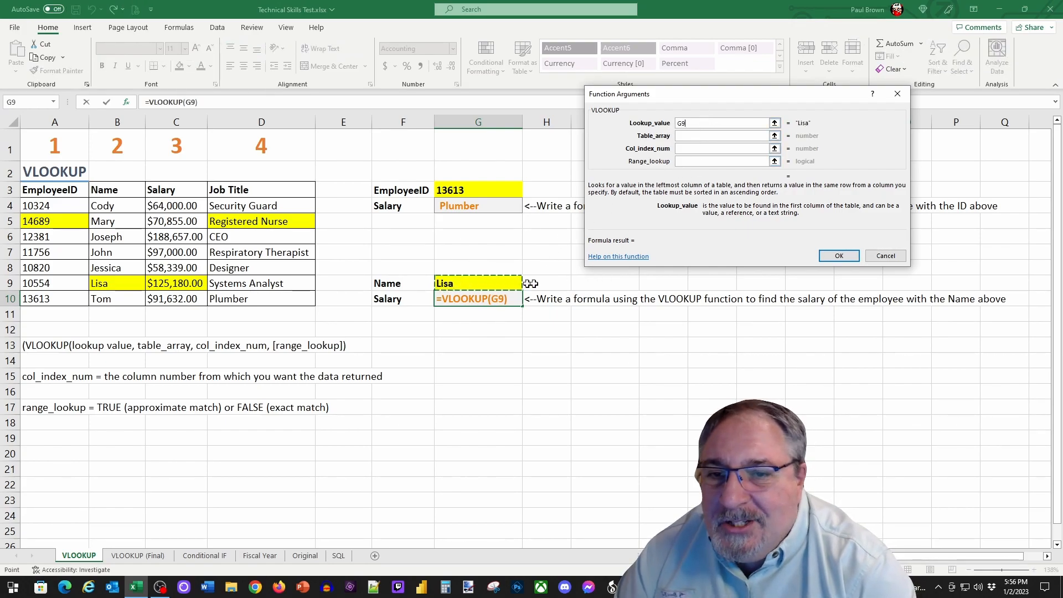
pyautogui.click(697, 136)
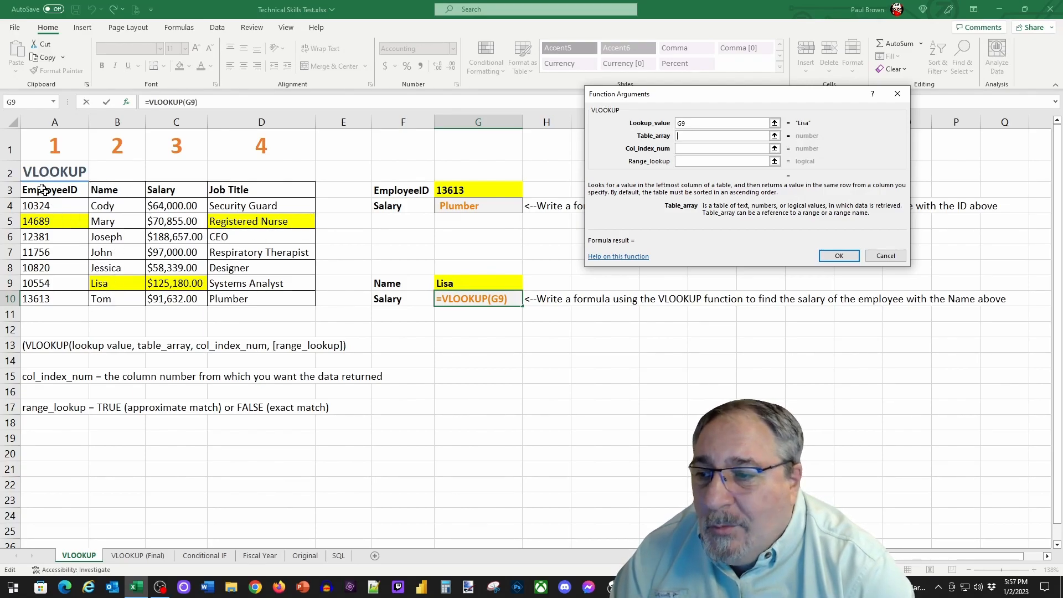
pyautogui.moveTo(104, 187); pyautogui.dragTo(251, 293)
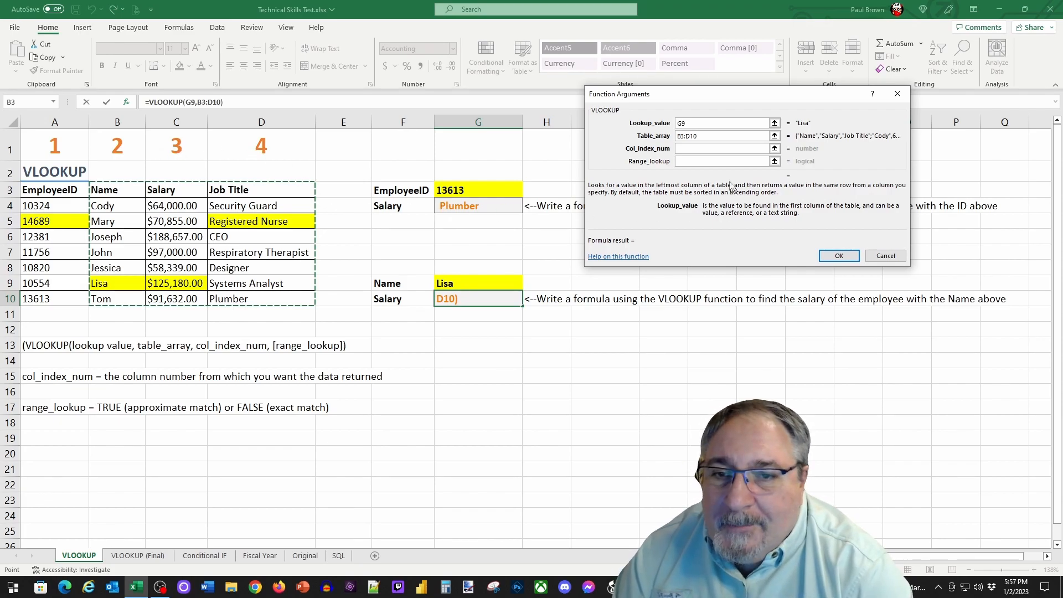
pyautogui.click(697, 148)
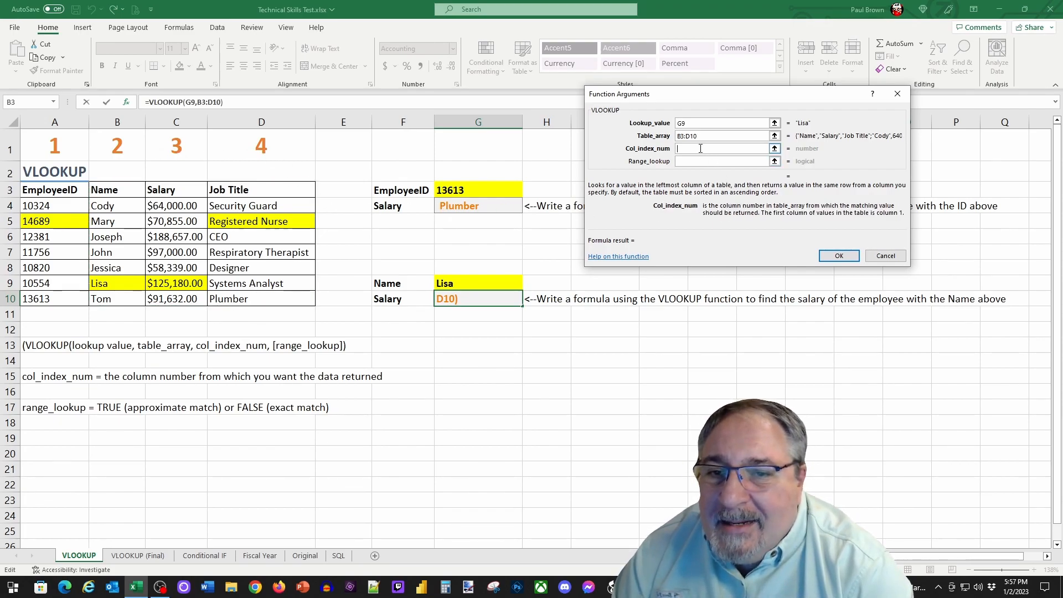
pyautogui.moveTo(56, 144); pyautogui.dragTo(186, 140)
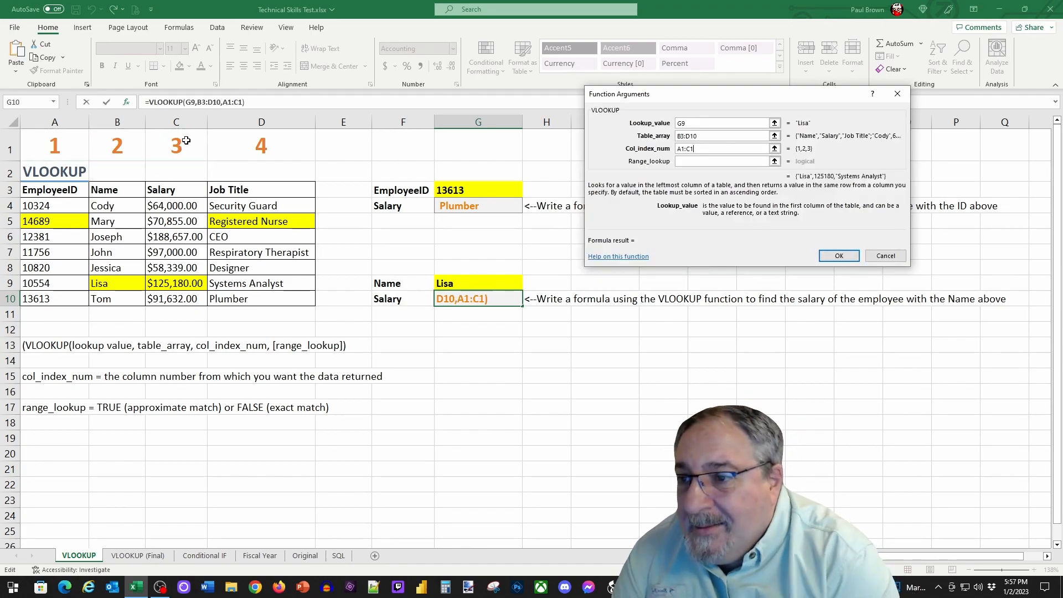
pyautogui.click(885, 255)
# Step: Move the column numbers 1 to 3 from A1:C1 to B1:D1, replacing the numbers there
pyautogui.moveTo(54, 140); pyautogui.dragTo(176, 146)
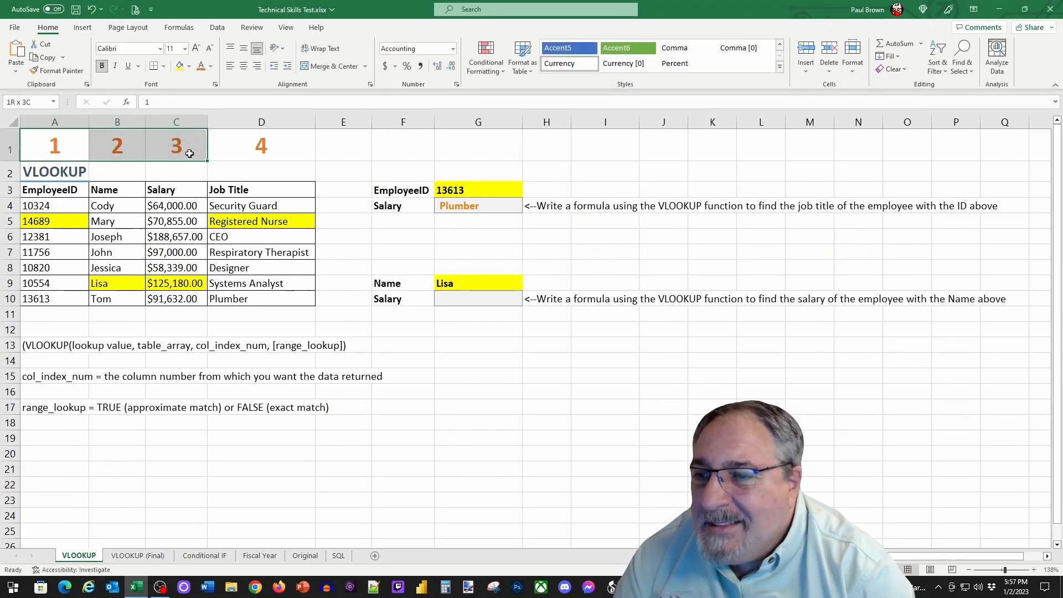
pyautogui.hotkey('ctrl', 'c')
pyautogui.press('Right')
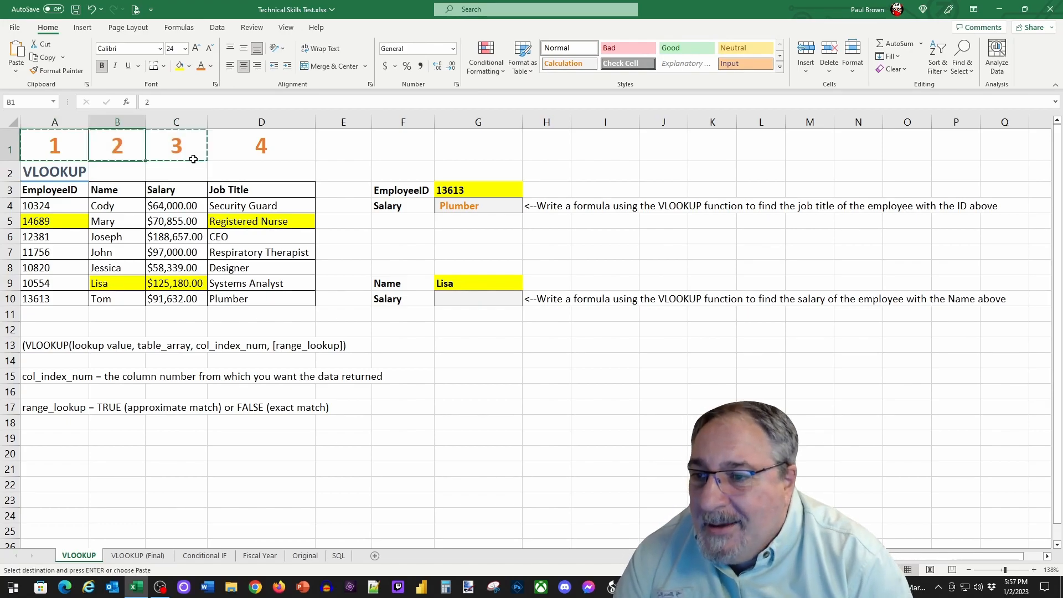
pyautogui.press('Return')
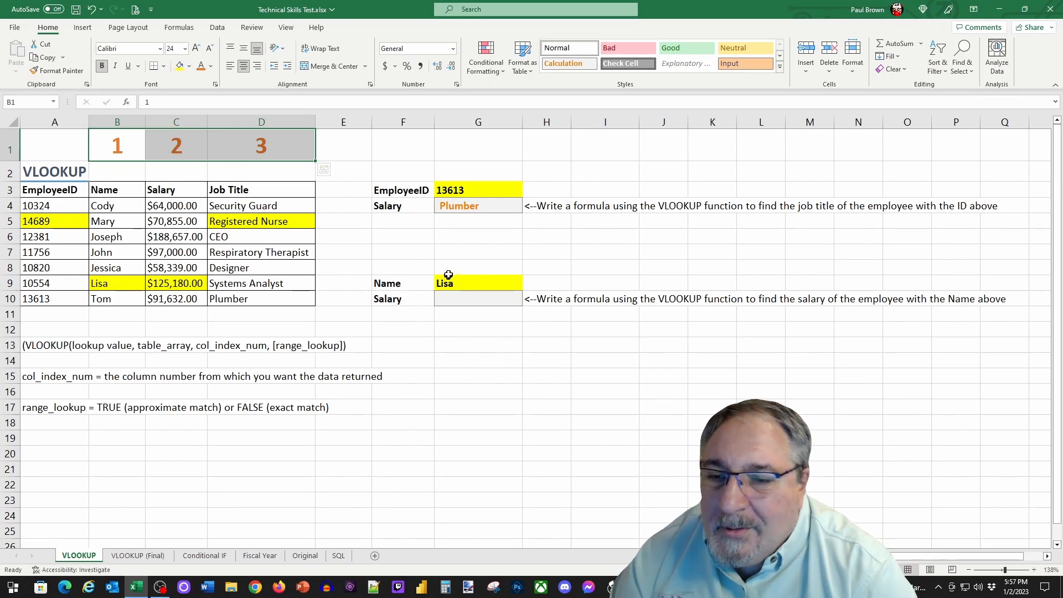
# Step: Begin a VLOOKUP formula in G10 with G9 as lookup value and B3:D10 as table array
pyautogui.click(461, 299)
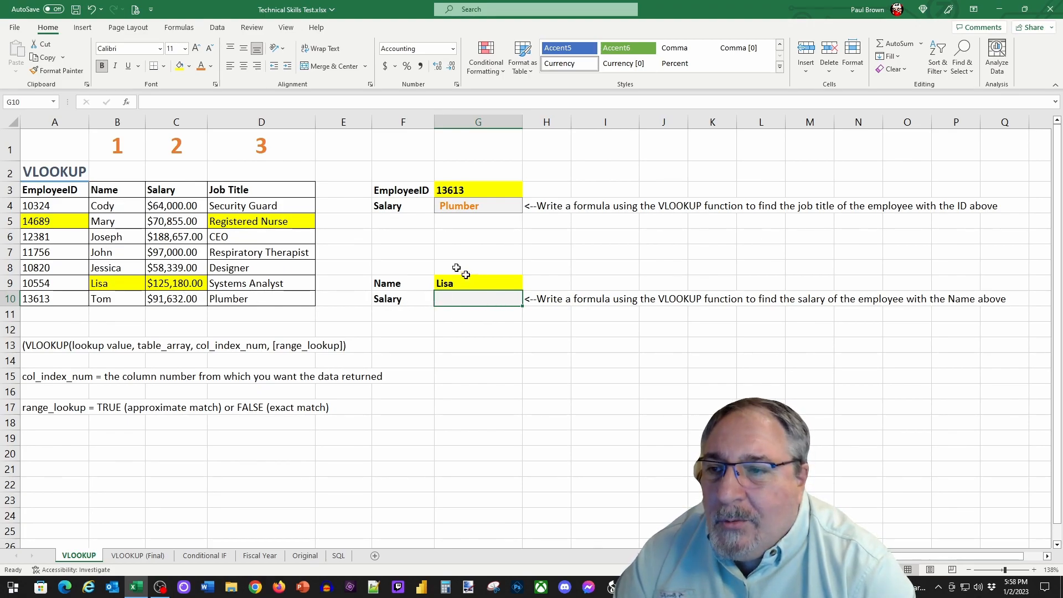
pyautogui.click(126, 102)
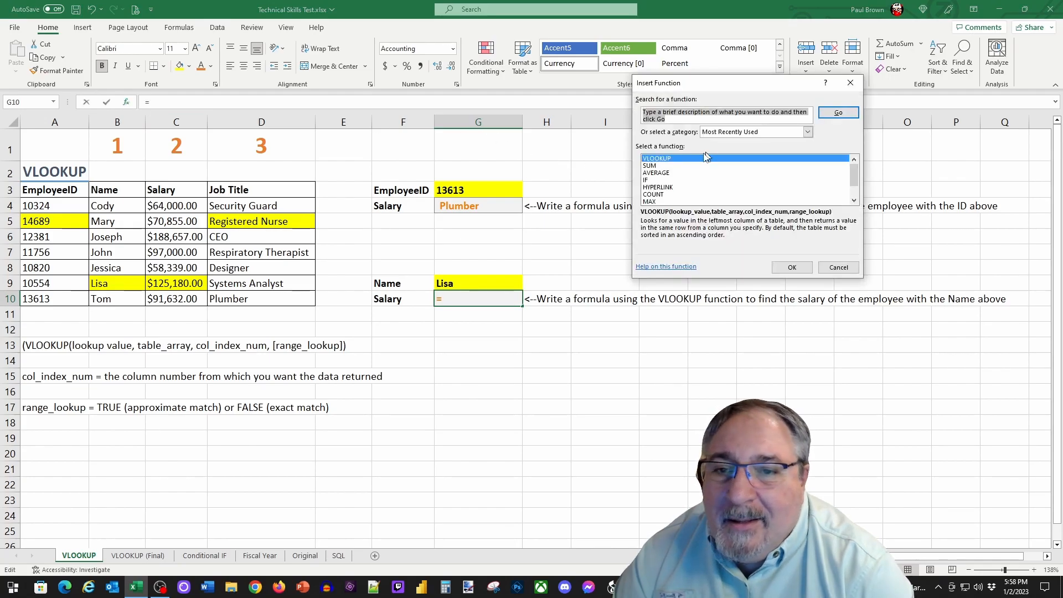
pyautogui.doubleClick(689, 161)
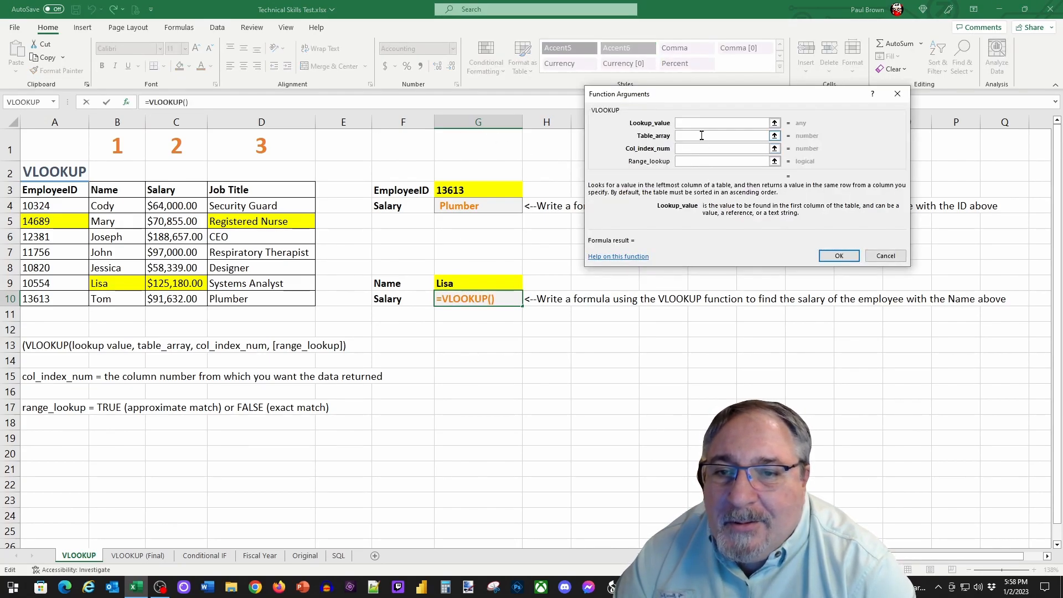
pyautogui.click(456, 282)
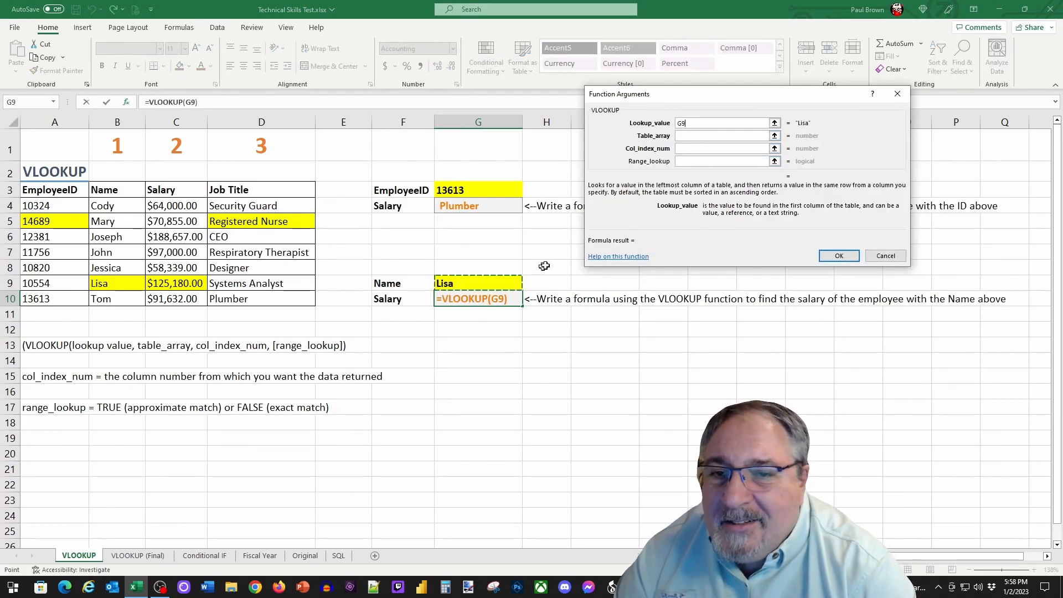
pyautogui.click(685, 136)
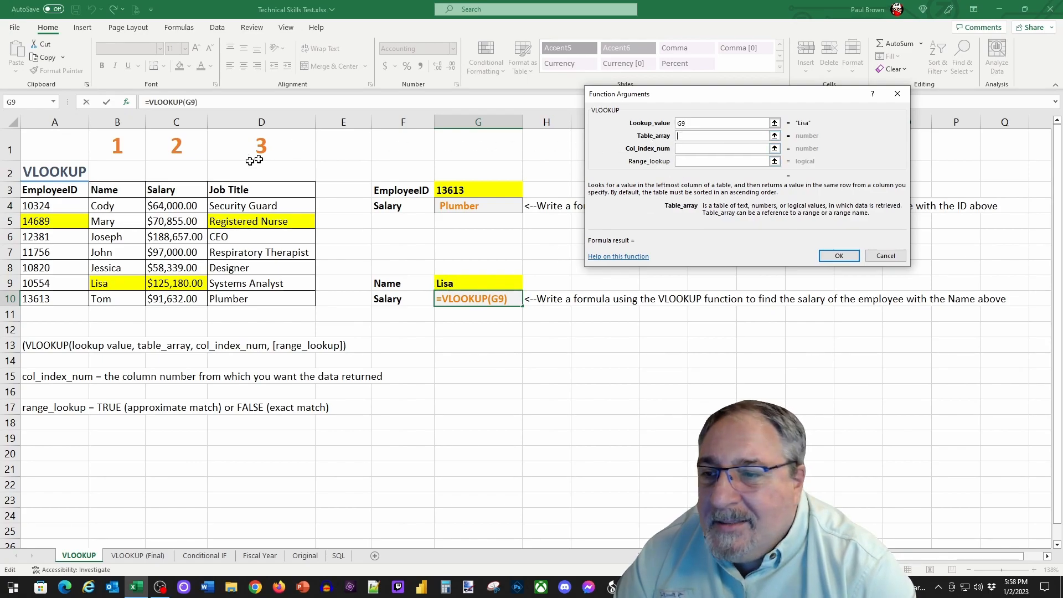
pyautogui.moveTo(112, 190); pyautogui.dragTo(301, 295)
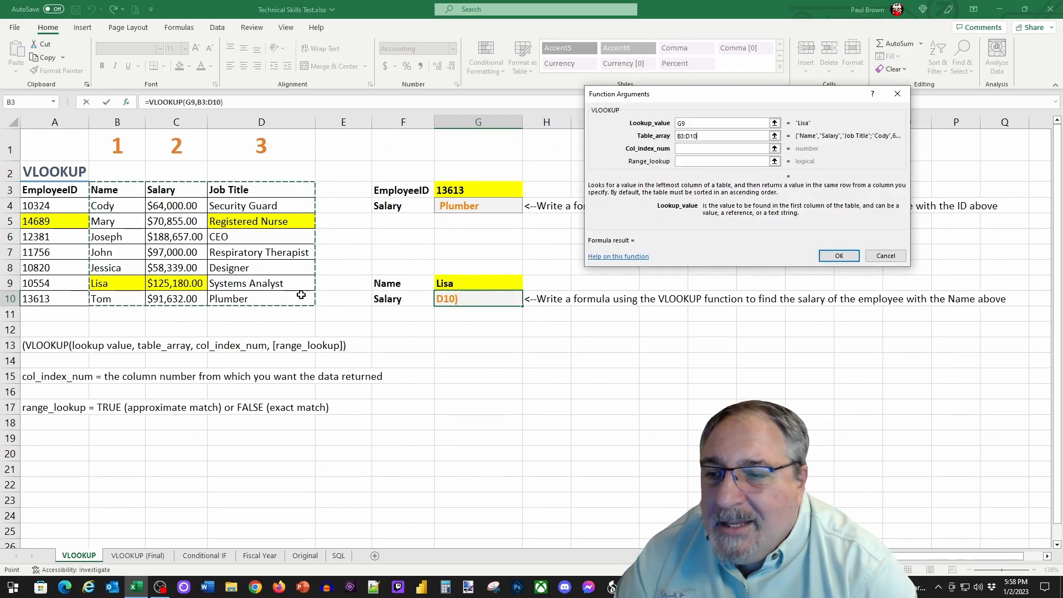
# Step: Complete the VLOOKUP formula in G10 with column index 2 and FALSE for an exact match
pyautogui.click(692, 149)
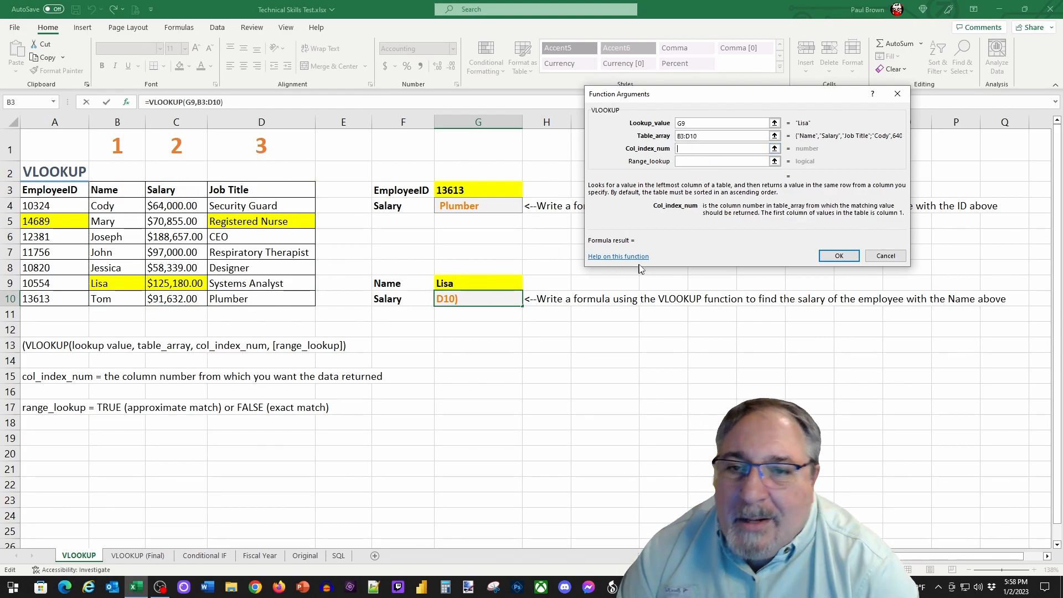
pyautogui.write('2')
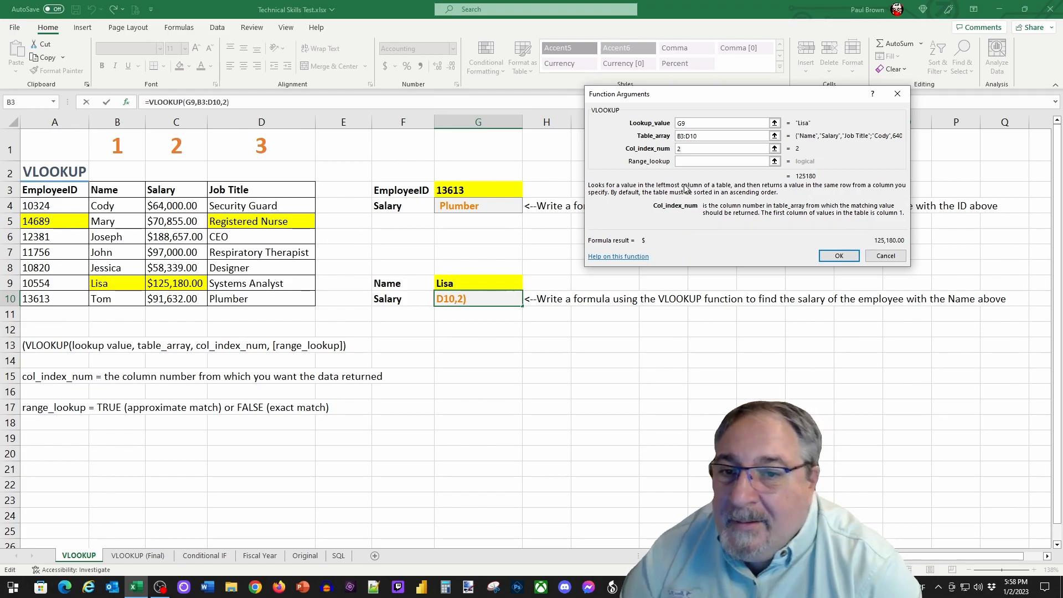
pyautogui.click(696, 160)
pyautogui.write('FALSE')
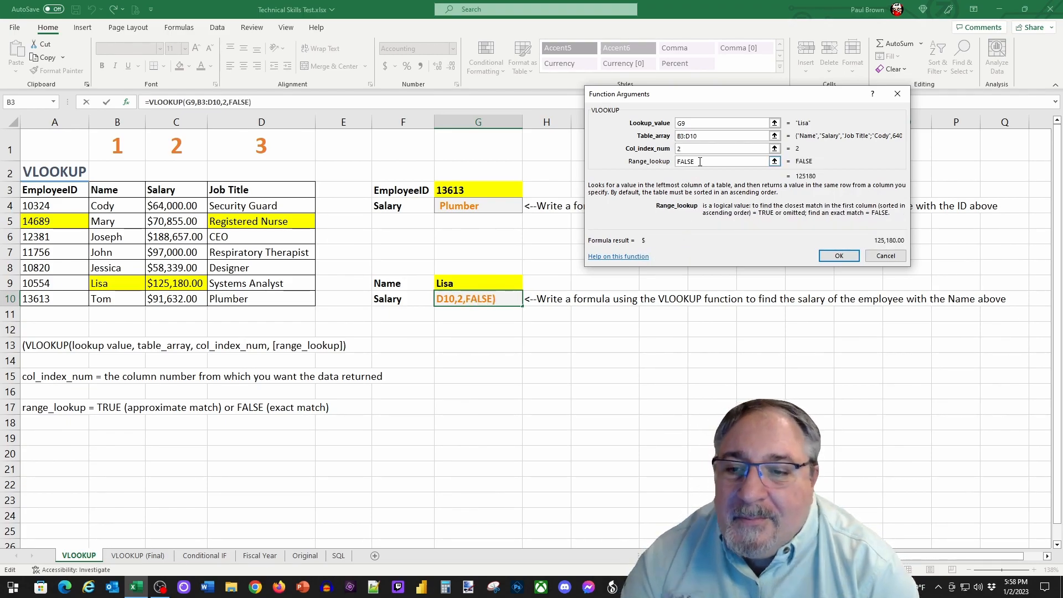
pyautogui.click(839, 256)
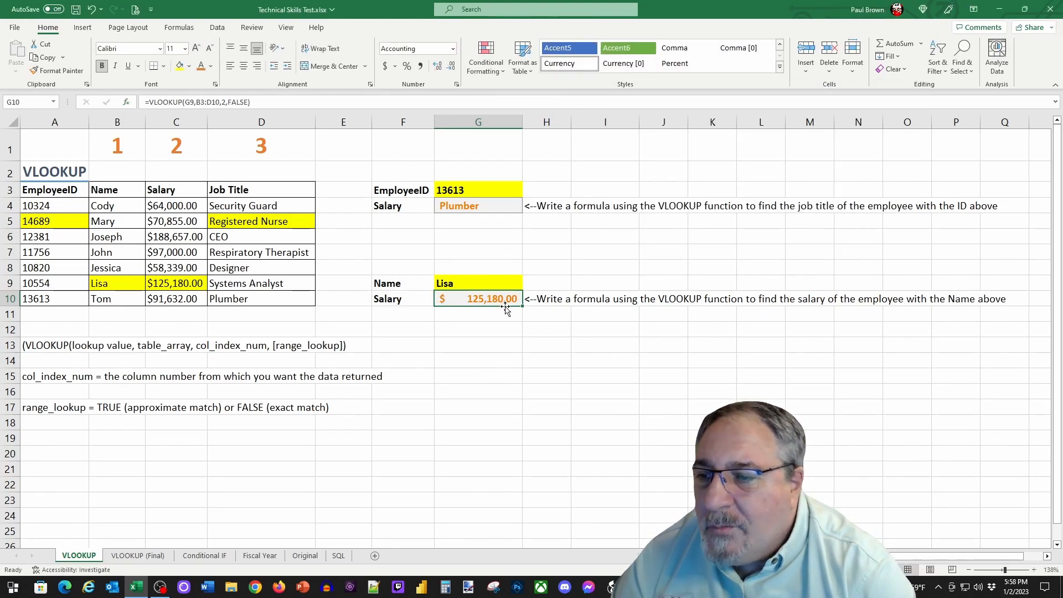
# Step: Replace the lookup name in G9 with the name listed in B4, written in capital letters
pyautogui.click(466, 286)
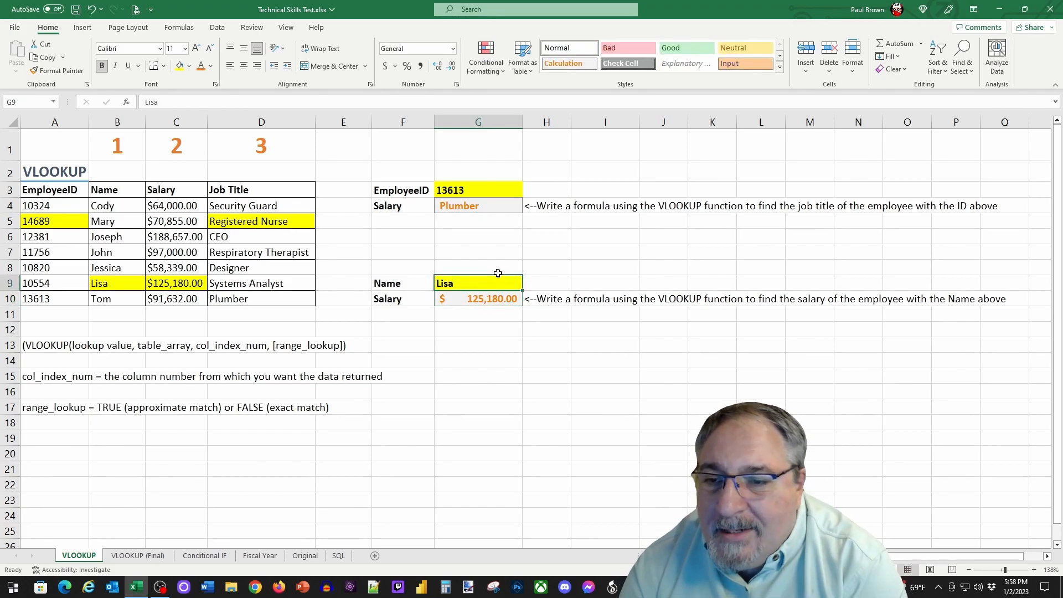
pyautogui.write('cOD')
pyautogui.press('BackSpace')
pyautogui.press('BackSpace')
pyautogui.press('BackSpace')
pyautogui.write('CODE')
pyautogui.press('Return')
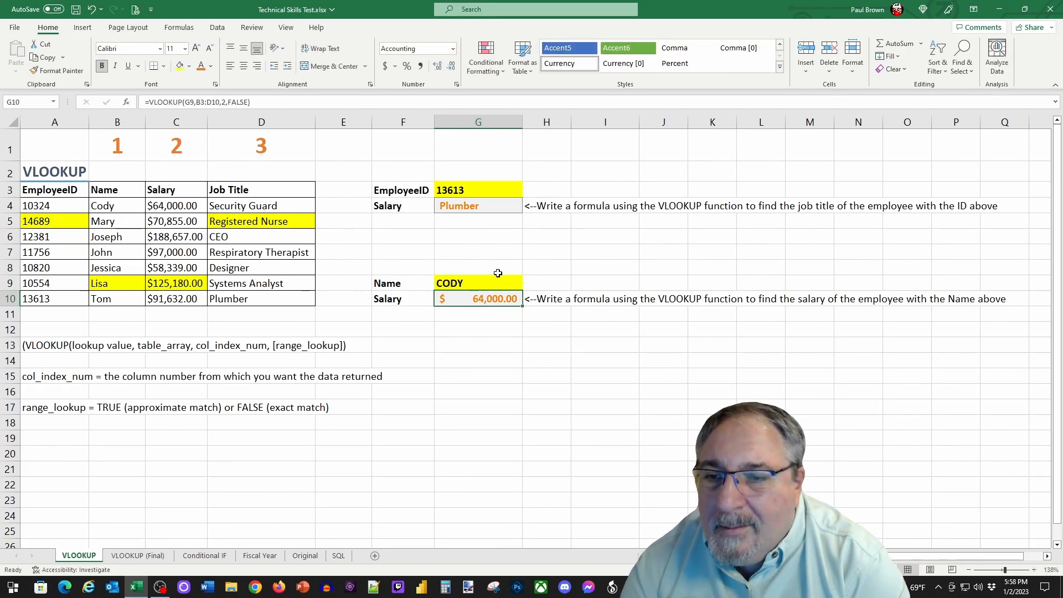